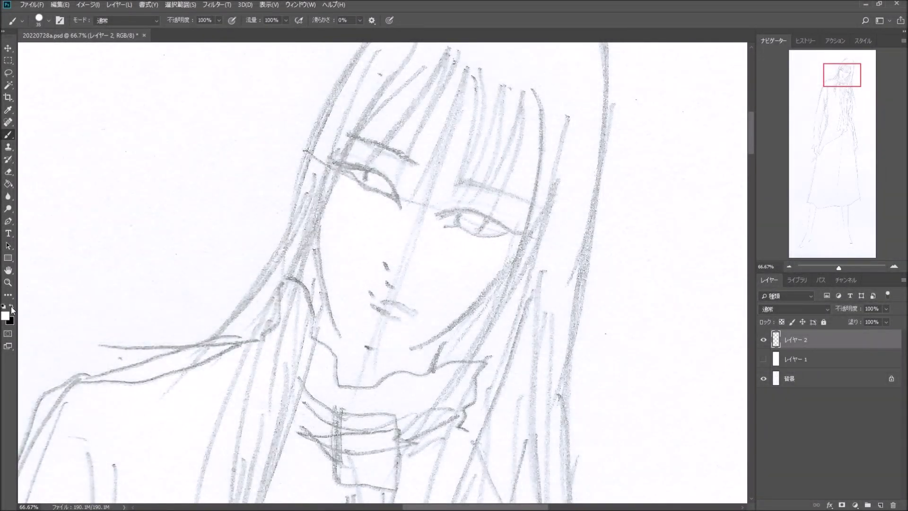
Ink the right eye in black with lids, upper and lower lashes and eyebrow.
{"action": "left_click", "coordinate": [12, 308]}
{"action": "mouse_move", "coordinate": [436, 217]}
{"action": "left_mouse_down"}
{"action": "mouse_move", "coordinate": [525, 242]}
{"action": "mouse_move", "coordinate": [499, 238]}
{"action": "left_mouse_up"}
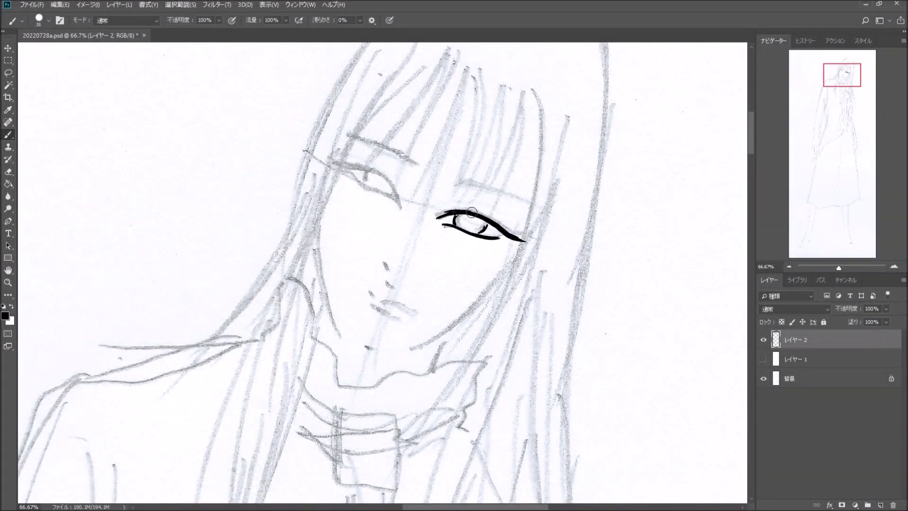
{"action": "left_click_drag", "start_coordinate": [461, 211], "coordinate": [471, 206]}
{"action": "left_click_drag", "start_coordinate": [475, 211], "coordinate": [485, 207]}
{"action": "left_click_drag", "start_coordinate": [487, 213], "coordinate": [495, 209]}
{"action": "mouse_move", "coordinate": [492, 219]}
{"action": "left_mouse_down"}
{"action": "mouse_move", "coordinate": [512, 218]}
{"action": "mouse_move", "coordinate": [502, 247]}
{"action": "left_mouse_up"}
{"action": "left_click_drag", "start_coordinate": [444, 211], "coordinate": [520, 227]}
{"action": "mouse_move", "coordinate": [454, 182]}
{"action": "left_mouse_down"}
{"action": "mouse_move", "coordinate": [531, 206]}
{"action": "mouse_move", "coordinate": [471, 185]}
{"action": "left_mouse_up"}
{"action": "left_click_drag", "start_coordinate": [375, 174], "coordinate": [400, 208]}
Outline the left eye with a thickened upper lid and an arching eyebrow.
{"action": "left_click_drag", "start_coordinate": [330, 163], "coordinate": [396, 199]}
{"action": "left_click_drag", "start_coordinate": [391, 200], "coordinate": [345, 176]}
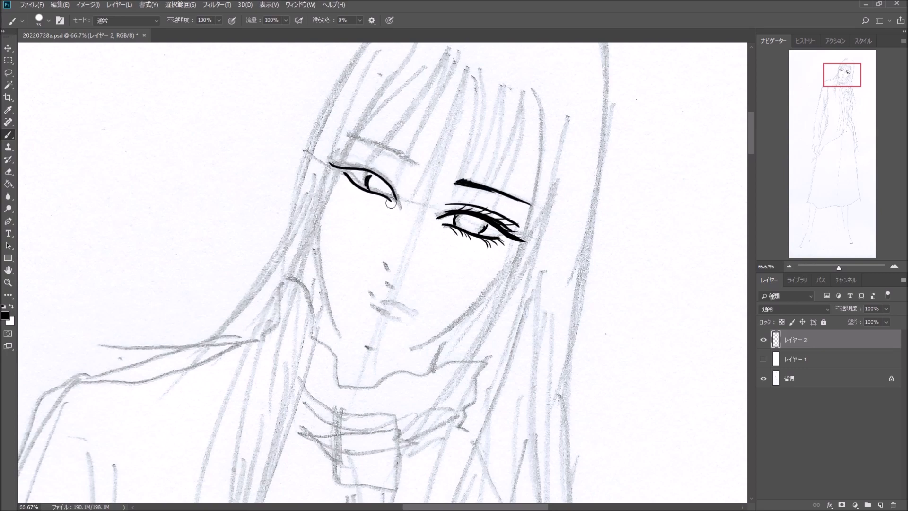
{"action": "left_click_drag", "start_coordinate": [396, 202], "coordinate": [397, 205]}
{"action": "left_click_drag", "start_coordinate": [331, 164], "coordinate": [357, 187]}
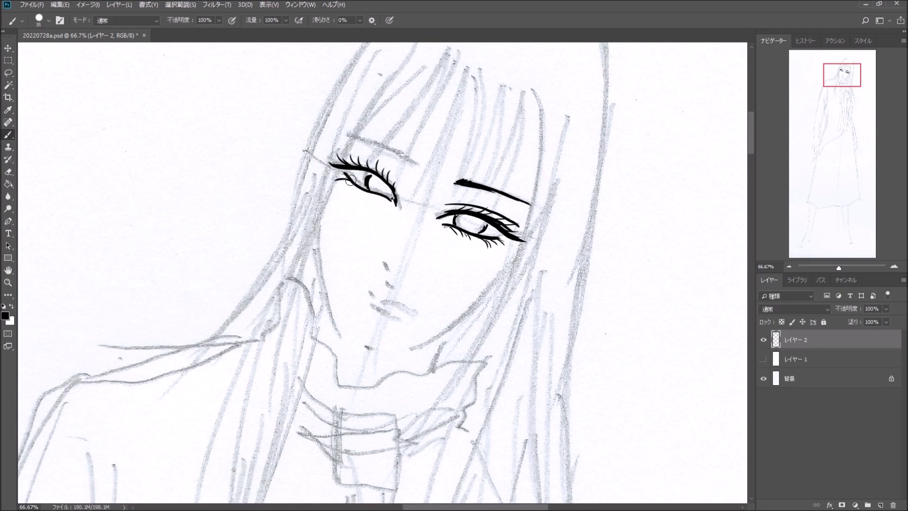
{"action": "mouse_move", "coordinate": [409, 160]}
{"action": "left_mouse_down"}
{"action": "mouse_move", "coordinate": [362, 140]}
{"action": "mouse_move", "coordinate": [416, 163]}
{"action": "left_mouse_up"}
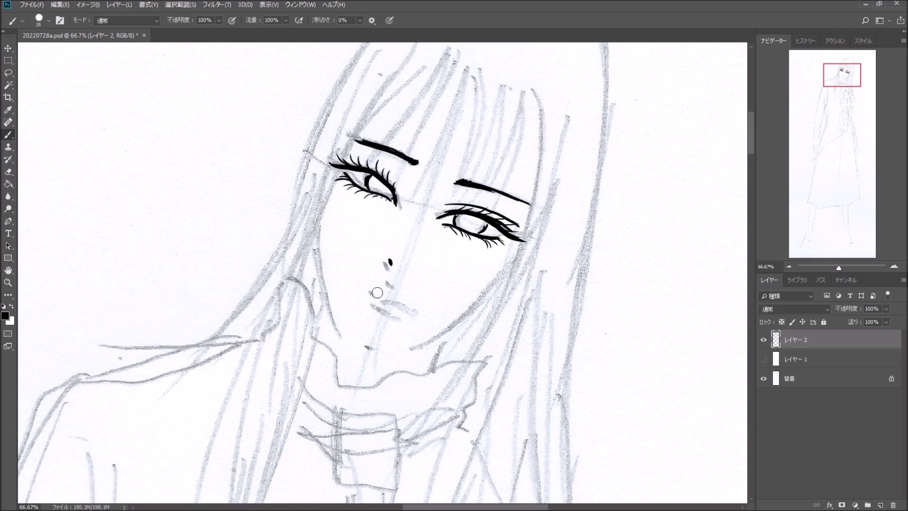
Ink the upper and lower lips, the jawline and the chin.
{"action": "left_click_drag", "start_coordinate": [408, 309], "coordinate": [414, 312]}
{"action": "left_click_drag", "start_coordinate": [400, 320], "coordinate": [371, 306]}
{"action": "mouse_move", "coordinate": [314, 251]}
{"action": "left_mouse_down"}
{"action": "mouse_move", "coordinate": [350, 341]}
{"action": "mouse_move", "coordinate": [381, 354]}
{"action": "left_mouse_up"}
{"action": "left_click_drag", "start_coordinate": [396, 353], "coordinate": [495, 286]}
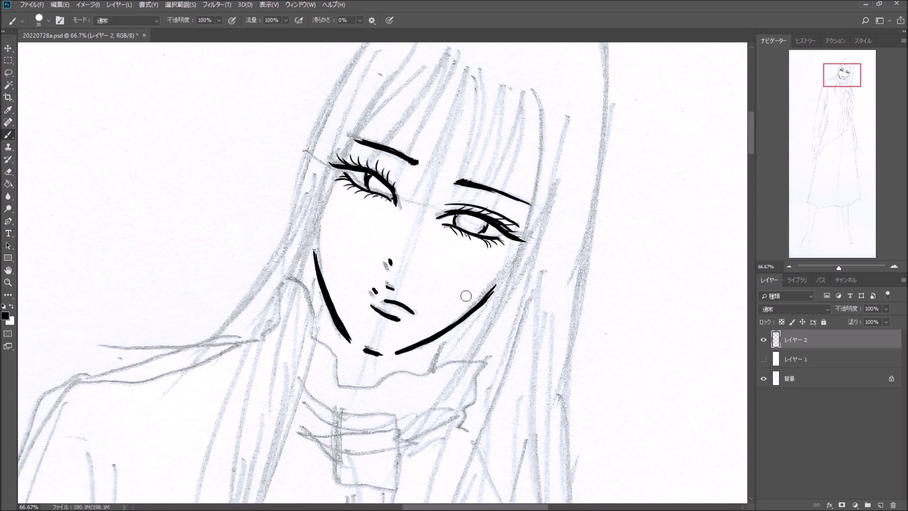
{"action": "key", "text": "ctrl+minus"}
{"action": "key", "text": "ctrl+minus"}
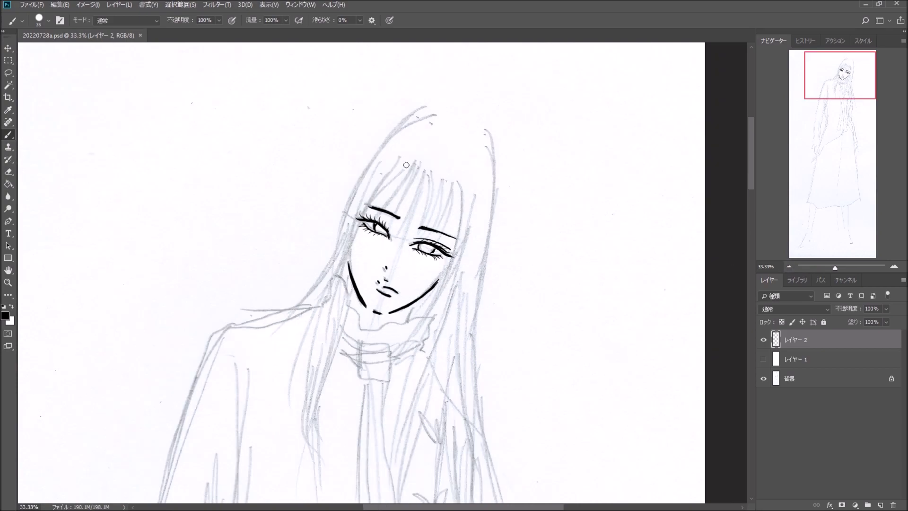
Ink the bangs and the hair strands framing both sides of the face.
{"action": "left_click_drag", "start_coordinate": [415, 152], "coordinate": [359, 222]}
{"action": "left_click_drag", "start_coordinate": [373, 190], "coordinate": [353, 331]}
{"action": "mouse_move", "coordinate": [416, 161]}
{"action": "left_mouse_down"}
{"action": "mouse_move", "coordinate": [383, 217]}
{"action": "mouse_move", "coordinate": [414, 241]}
{"action": "left_mouse_up"}
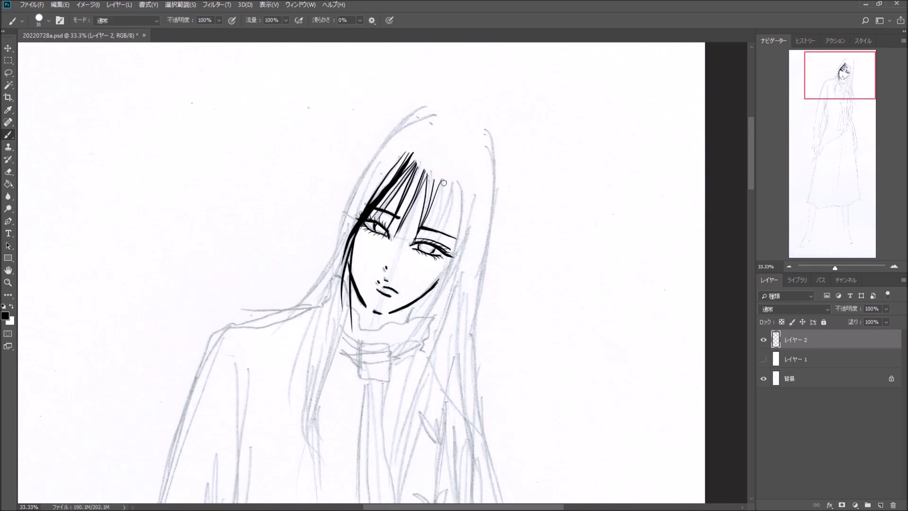
{"action": "left_click_drag", "start_coordinate": [444, 183], "coordinate": [428, 239]}
{"action": "mouse_move", "coordinate": [455, 184]}
{"action": "left_mouse_down"}
{"action": "mouse_move", "coordinate": [439, 238]}
{"action": "mouse_move", "coordinate": [449, 261]}
{"action": "left_mouse_up"}
{"action": "left_click_drag", "start_coordinate": [461, 189], "coordinate": [411, 327]}
Ink the outer hair contour and long strands on both sides, plus the crown.
{"action": "left_click_drag", "start_coordinate": [454, 117], "coordinate": [338, 251]}
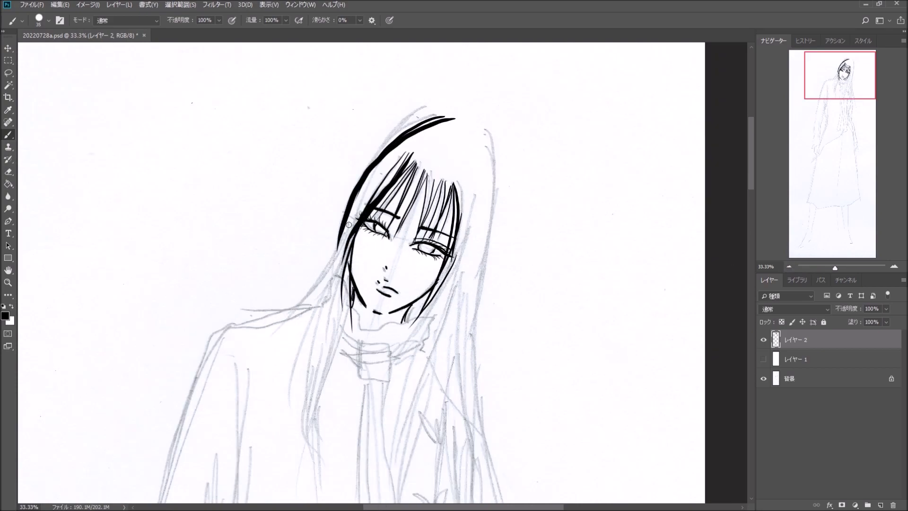
{"action": "left_click_drag", "start_coordinate": [392, 142], "coordinate": [278, 322]}
{"action": "left_click_drag", "start_coordinate": [334, 274], "coordinate": [282, 418]}
{"action": "left_click_drag", "start_coordinate": [316, 317], "coordinate": [324, 475]}
{"action": "left_click_drag", "start_coordinate": [348, 293], "coordinate": [315, 428]}
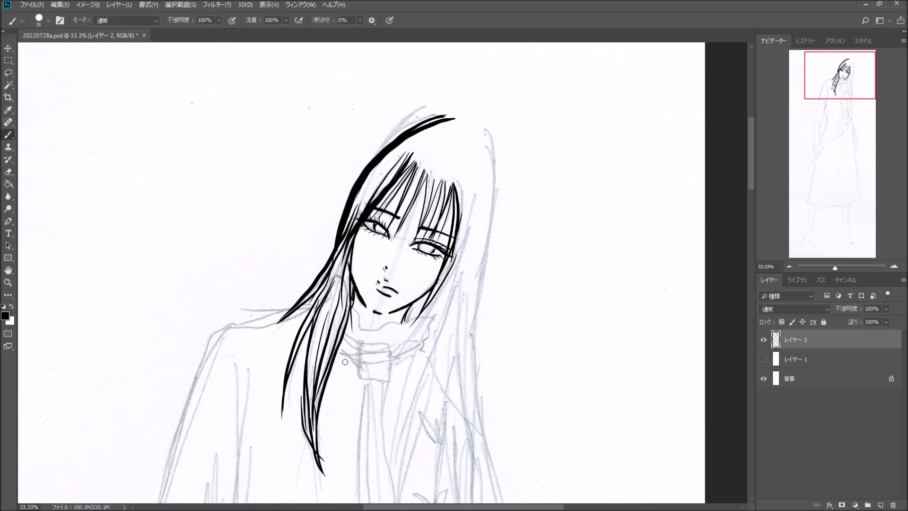
{"action": "mouse_move", "coordinate": [479, 129]}
{"action": "left_mouse_down"}
{"action": "mouse_move", "coordinate": [503, 218]}
{"action": "mouse_move", "coordinate": [475, 402]}
{"action": "left_mouse_up"}
{"action": "left_click_drag", "start_coordinate": [470, 225], "coordinate": [396, 362]}
{"action": "left_click_drag", "start_coordinate": [451, 115], "coordinate": [352, 188]}
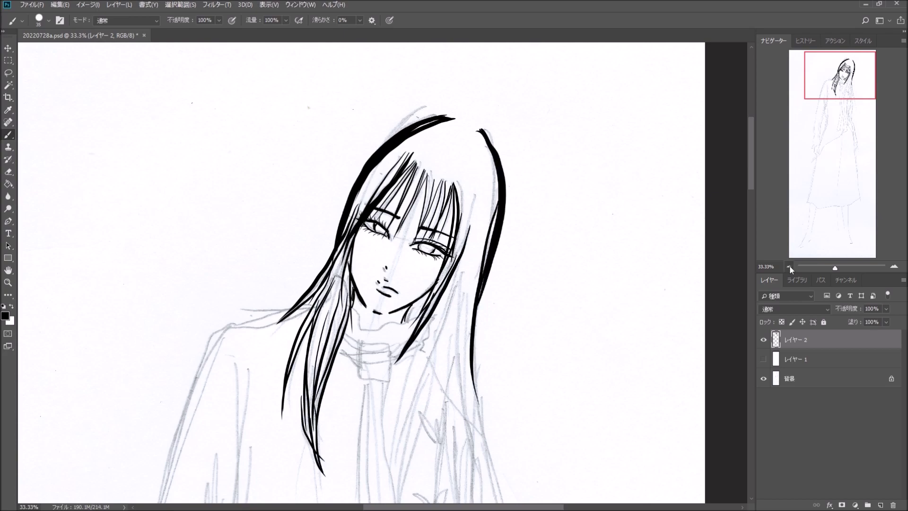
Extend the long hair strands down the right side toward the chest, then add a new layer.
{"action": "left_click", "coordinate": [789, 266]}
{"action": "left_click_drag", "start_coordinate": [845, 80], "coordinate": [824, 119]}
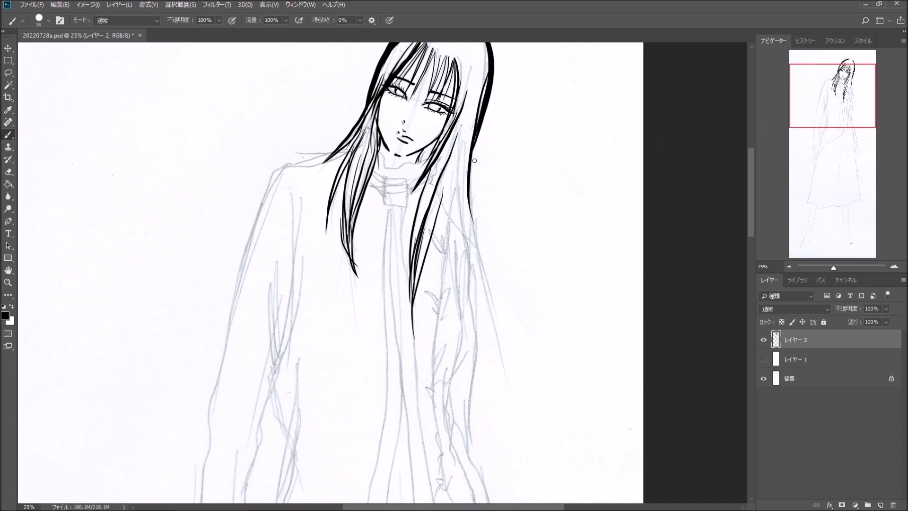
{"action": "mouse_move", "coordinate": [453, 180]}
{"action": "left_mouse_down"}
{"action": "mouse_move", "coordinate": [436, 327]}
{"action": "mouse_move", "coordinate": [444, 366]}
{"action": "left_mouse_up"}
{"action": "left_click_drag", "start_coordinate": [470, 133], "coordinate": [456, 306]}
{"action": "left_click_drag", "start_coordinate": [469, 151], "coordinate": [511, 374]}
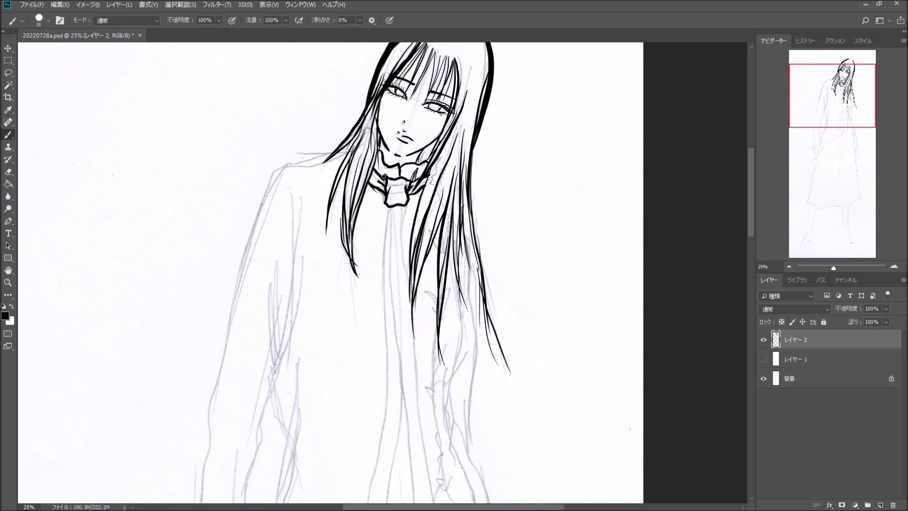
{"action": "left_click", "coordinate": [894, 267]}
{"action": "left_click", "coordinate": [894, 267]}
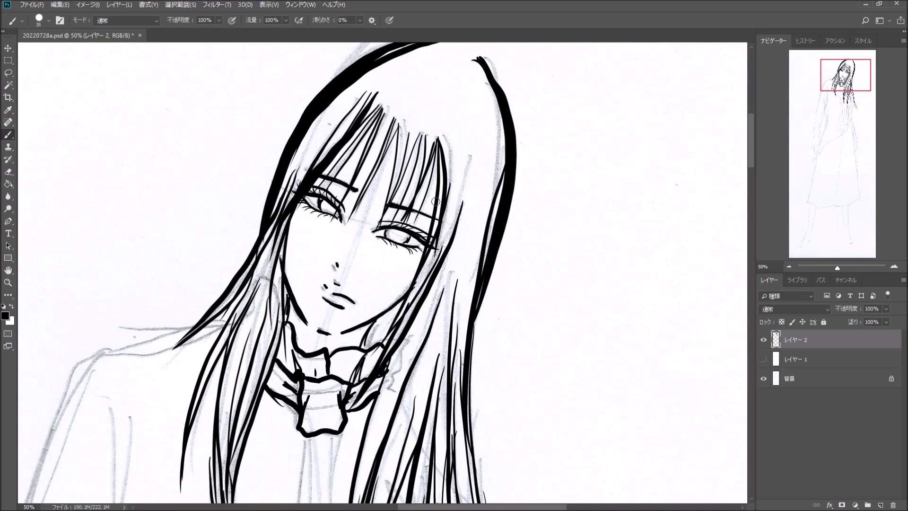
{"action": "left_click", "coordinate": [789, 266]}
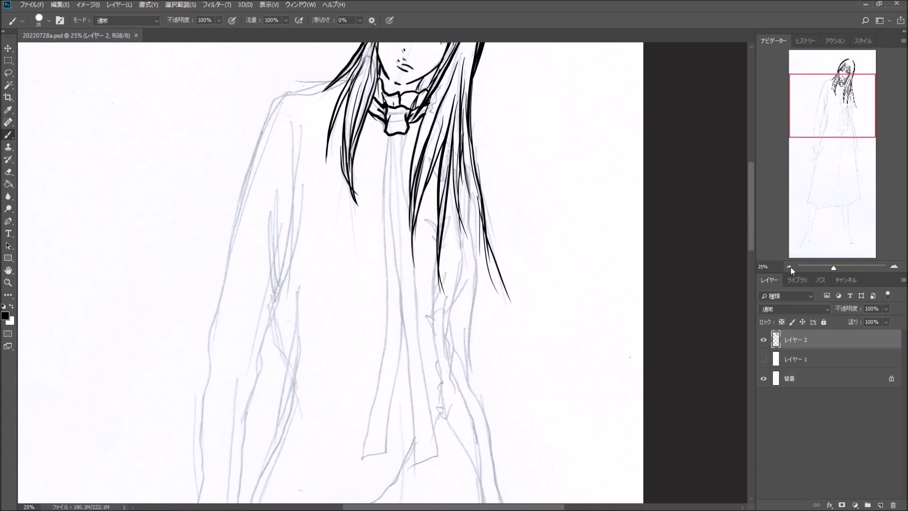
{"action": "key", "text": "ctrl+shift+alt+n"}
Ink the long ribbon tie and its wavy second strip.
{"action": "mouse_move", "coordinate": [389, 181]}
{"action": "left_mouse_down"}
{"action": "mouse_move", "coordinate": [420, 395]}
{"action": "mouse_move", "coordinate": [387, 364]}
{"action": "left_mouse_up"}
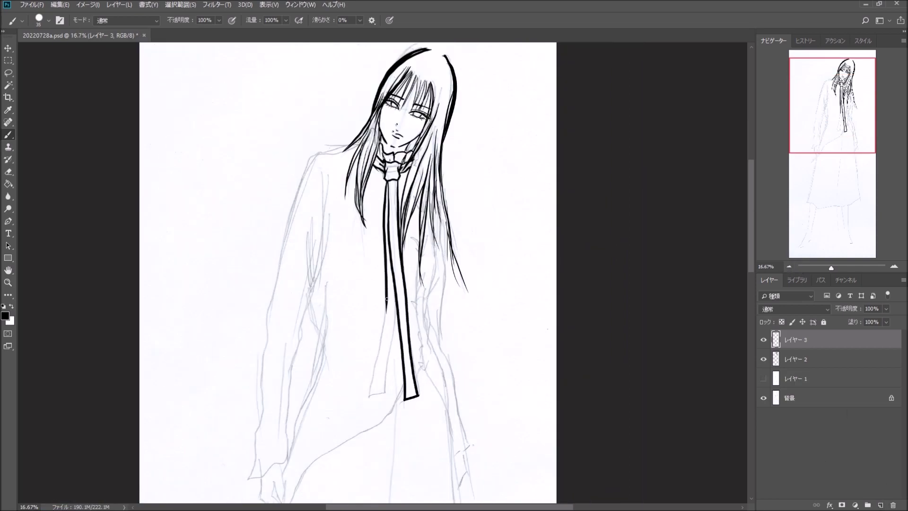
{"action": "left_click_drag", "start_coordinate": [386, 298], "coordinate": [387, 396]}
{"action": "left_click_drag", "start_coordinate": [433, 225], "coordinate": [451, 434]}
{"action": "left_click_drag", "start_coordinate": [422, 362], "coordinate": [447, 412]}
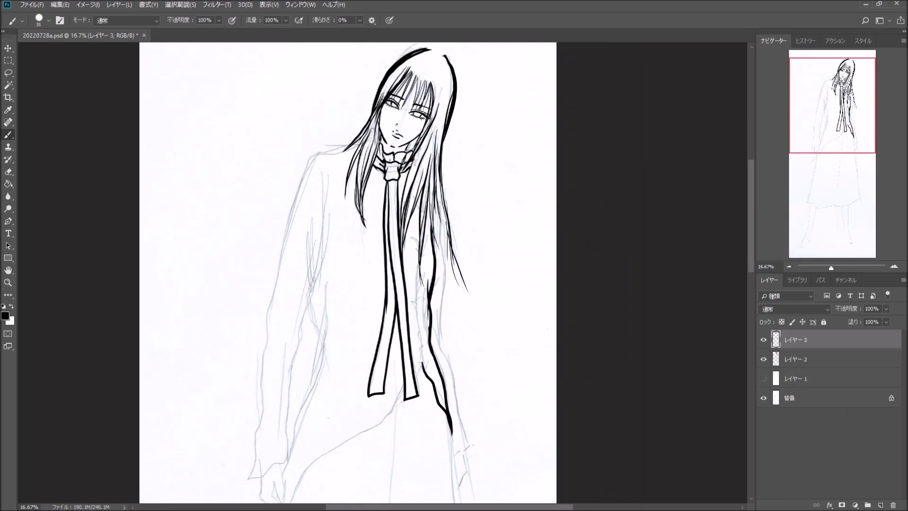
{"action": "left_click_drag", "start_coordinate": [424, 263], "coordinate": [418, 368]}
{"action": "left_click_drag", "start_coordinate": [437, 204], "coordinate": [456, 454]}
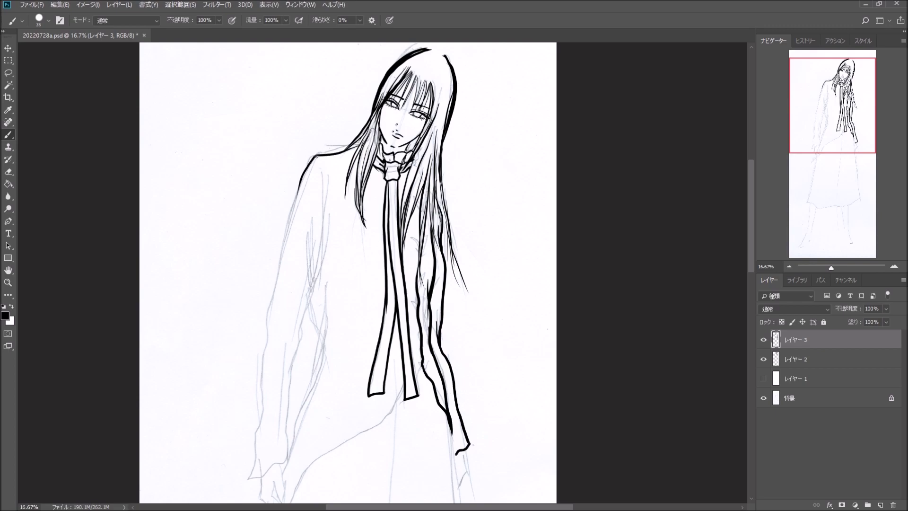
Outline the sleeve, cuff, hand and coat hem, adding small decorative coat marks.
{"action": "left_click_drag", "start_coordinate": [317, 156], "coordinate": [314, 287]}
{"action": "left_click_drag", "start_coordinate": [355, 149], "coordinate": [341, 66]}
{"action": "left_click_drag", "start_coordinate": [301, 205], "coordinate": [272, 381]}
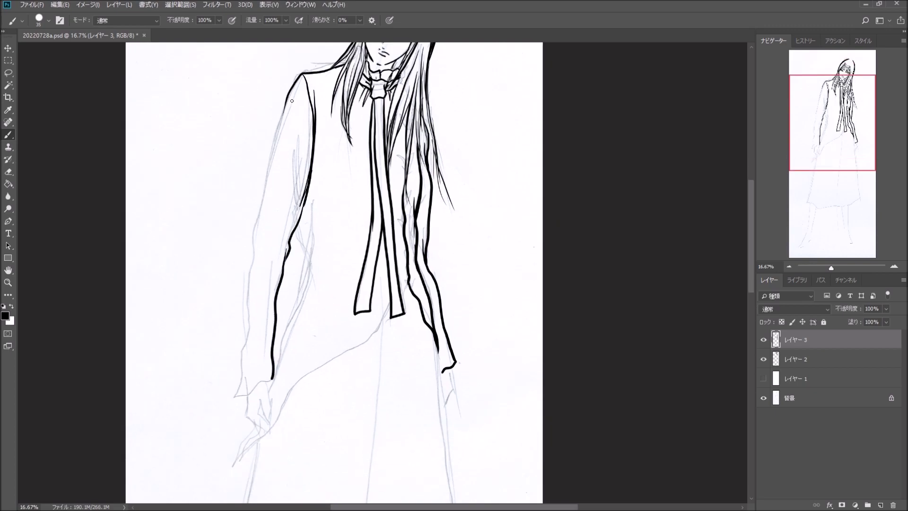
{"action": "mouse_move", "coordinate": [302, 76]}
{"action": "left_mouse_down"}
{"action": "mouse_move", "coordinate": [235, 397]}
{"action": "mouse_move", "coordinate": [272, 378]}
{"action": "left_mouse_up"}
{"action": "left_click_drag", "start_coordinate": [260, 399], "coordinate": [271, 430]}
{"action": "left_click_drag", "start_coordinate": [314, 203], "coordinate": [270, 388]}
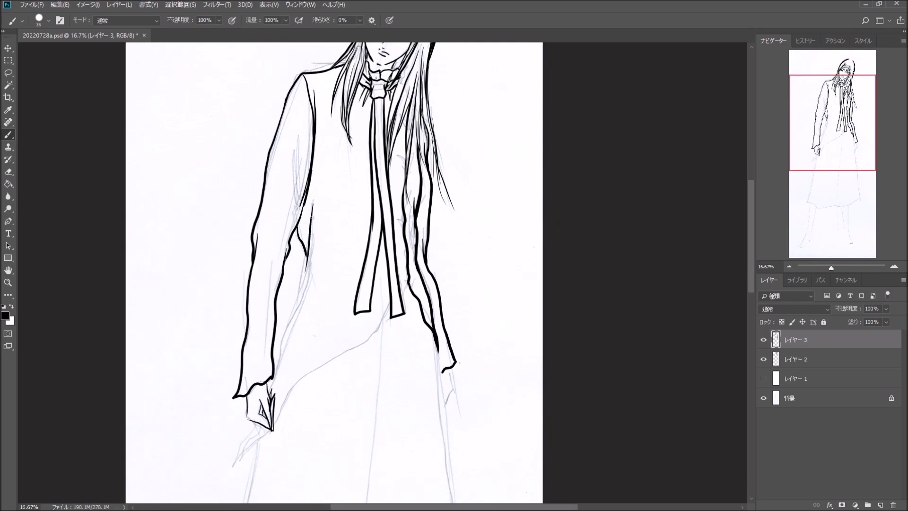
{"action": "left_click_drag", "start_coordinate": [272, 428], "coordinate": [228, 472]}
{"action": "left_click_drag", "start_coordinate": [275, 422], "coordinate": [403, 302]}
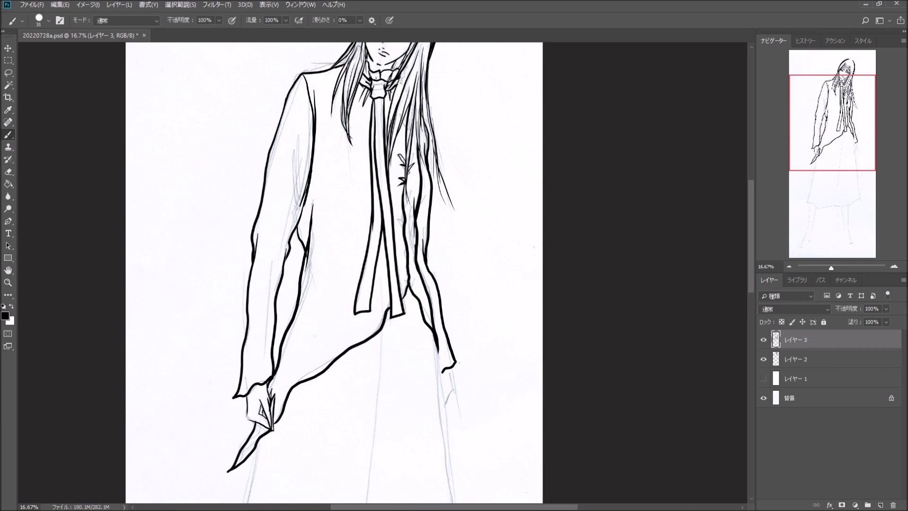
{"action": "left_click_drag", "start_coordinate": [299, 152], "coordinate": [305, 213]}
{"action": "left_click_drag", "start_coordinate": [298, 228], "coordinate": [307, 217]}
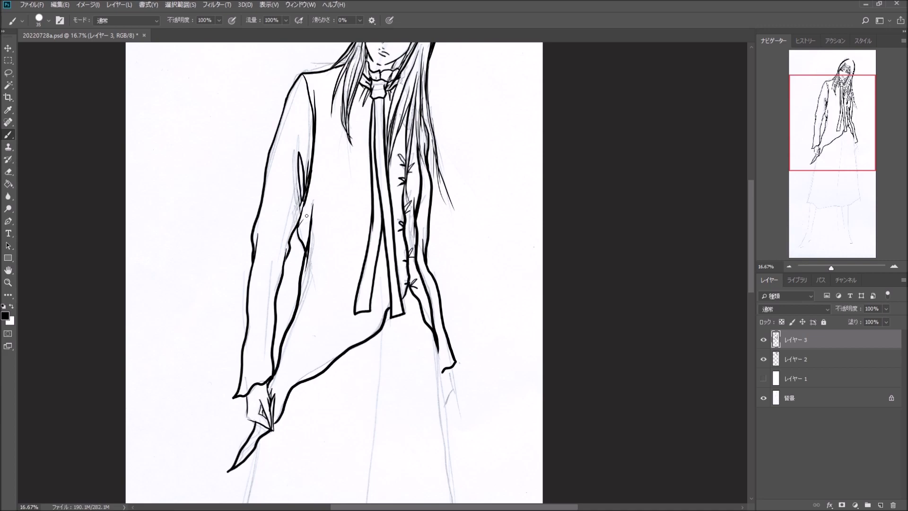
Ink the flared skirt's outline down to the hem on the zoomed-out figure.
{"action": "left_click", "coordinate": [789, 266]}
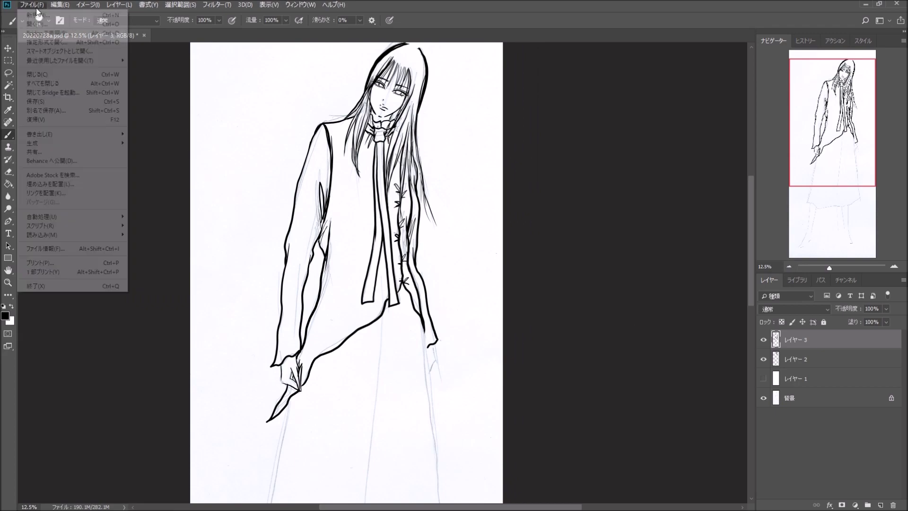
{"action": "left_click_drag", "start_coordinate": [834, 171], "coordinate": [834, 221]}
{"action": "left_click_drag", "start_coordinate": [264, 220], "coordinate": [404, 369]}
{"action": "left_click_drag", "start_coordinate": [403, 163], "coordinate": [423, 355]}
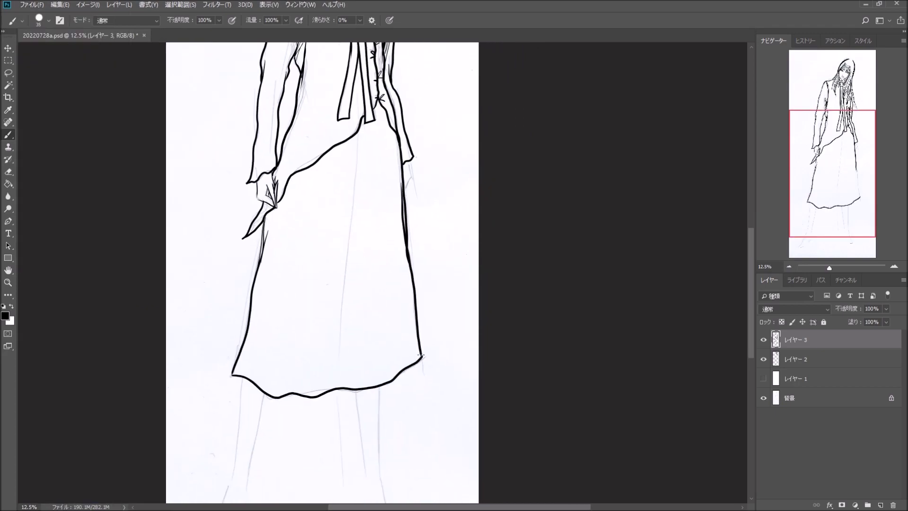
{"action": "left_click_drag", "start_coordinate": [333, 152], "coordinate": [317, 182]}
{"action": "left_click_drag", "start_coordinate": [289, 178], "coordinate": [289, 196]}
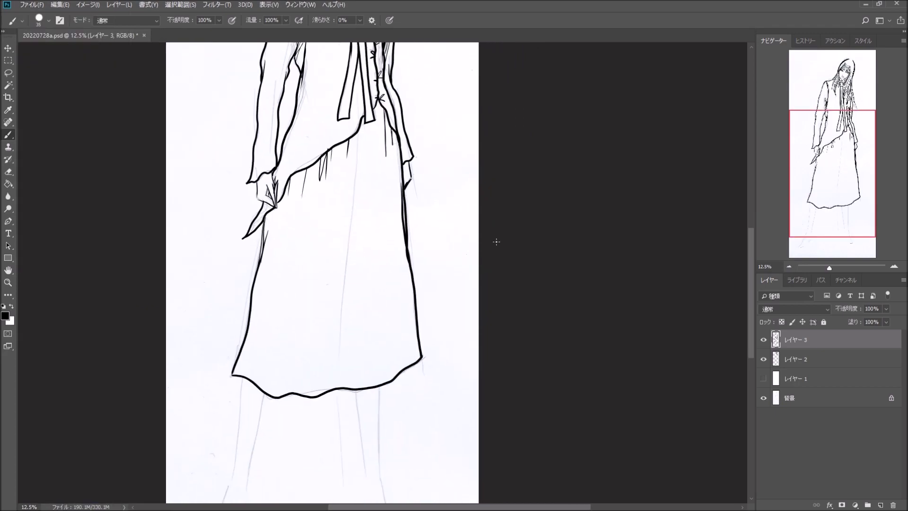
{"action": "scroll", "coordinate": [495, 242], "scroll_direction": "down", "scroll_amount": 3}
Ink the legs, then show the white layer to cover the pencil sketch.
{"action": "left_click_drag", "start_coordinate": [242, 304], "coordinate": [234, 400]}
{"action": "key", "text": "ctrl+z"}
{"action": "left_click_drag", "start_coordinate": [242, 303], "coordinate": [199, 466]}
{"action": "left_click_drag", "start_coordinate": [264, 318], "coordinate": [245, 420]}
{"action": "mouse_move", "coordinate": [356, 318]}
{"action": "left_mouse_down"}
{"action": "mouse_move", "coordinate": [365, 412]}
{"action": "mouse_move", "coordinate": [391, 452]}
{"action": "left_mouse_up"}
{"action": "left_click_drag", "start_coordinate": [391, 451], "coordinate": [380, 460]}
{"action": "left_click_drag", "start_coordinate": [833, 199], "coordinate": [833, 120]}
{"action": "left_click", "coordinate": [764, 379]}
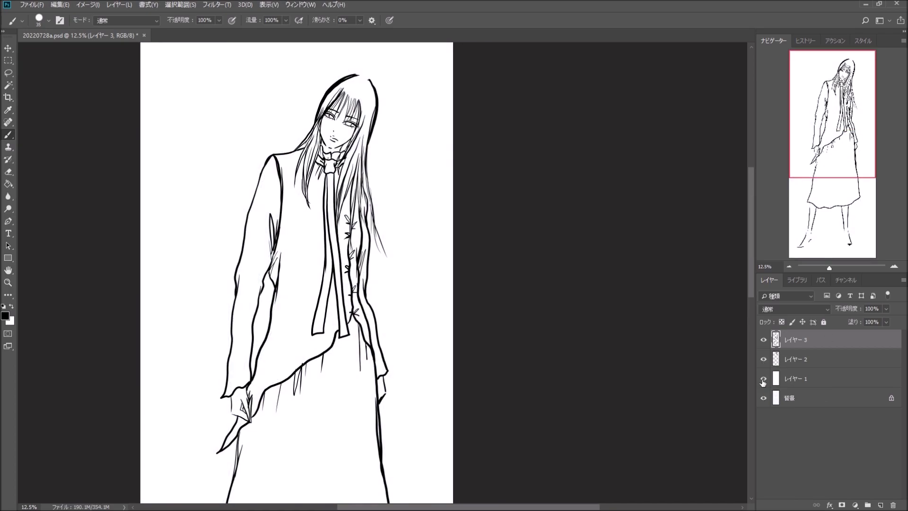
Save, add a colouring layer beneath the line art, and pick magenta as paint colour.
{"action": "key", "text": "ctrl+s"}
{"action": "key", "text": "ctrl+shift+alt+n"}
{"action": "left_click", "coordinate": [894, 268]}
{"action": "left_click", "coordinate": [894, 267]}
{"action": "key", "text": "ctrl+bracketleft"}
{"action": "key", "text": "ctrl+bracketleft"}
{"action": "left_click", "coordinate": [894, 267]}
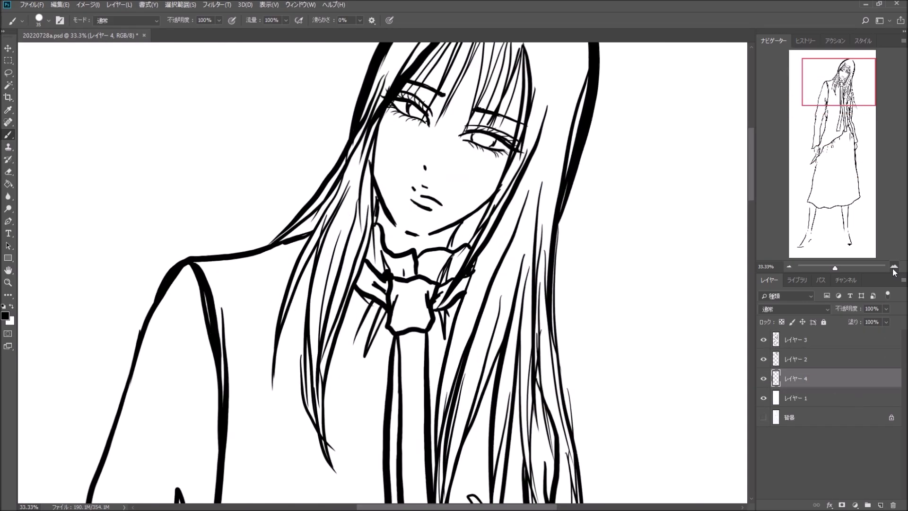
{"action": "left_click", "coordinate": [5, 315]}
{"action": "left_click", "coordinate": [577, 137]}
{"action": "left_click", "coordinate": [691, 114]}
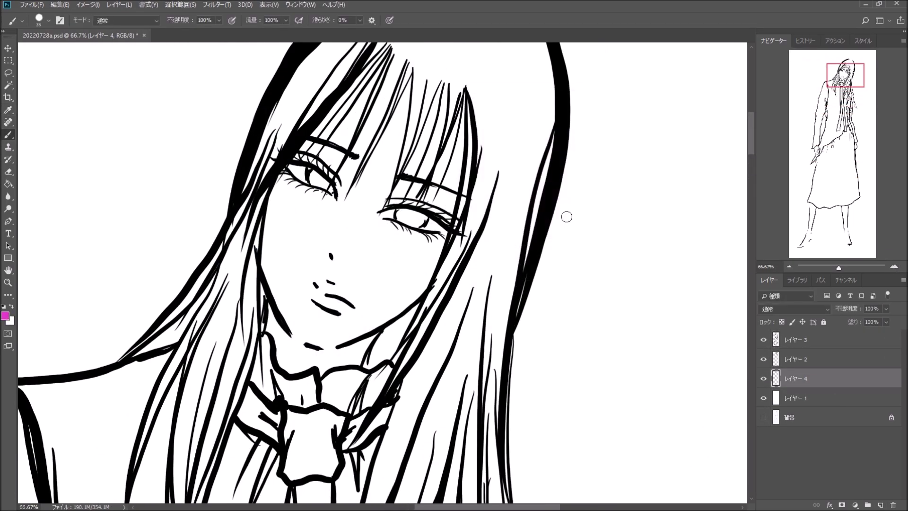
Paint pink blush on both cheeks with a 100 px soft brush at 14% opacity.
{"action": "left_click", "coordinate": [49, 21]}
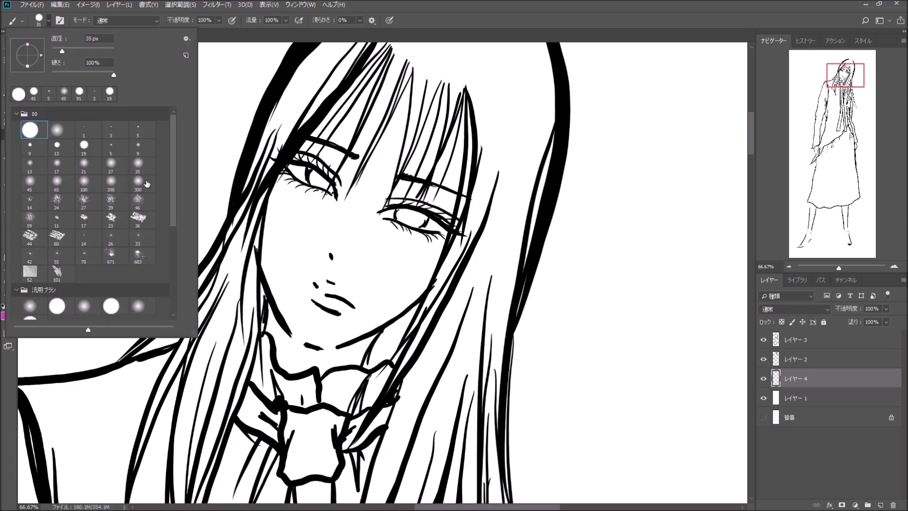
{"action": "double_click", "coordinate": [111, 182]}
{"action": "key", "text": "1"}
{"action": "key", "text": "4"}
{"action": "left_click", "coordinate": [49, 20]}
{"action": "key", "text": "Return"}
{"action": "key", "text": "bracketleft"}
{"action": "key", "text": "bracketleft"}
{"action": "key", "text": "bracketleft"}
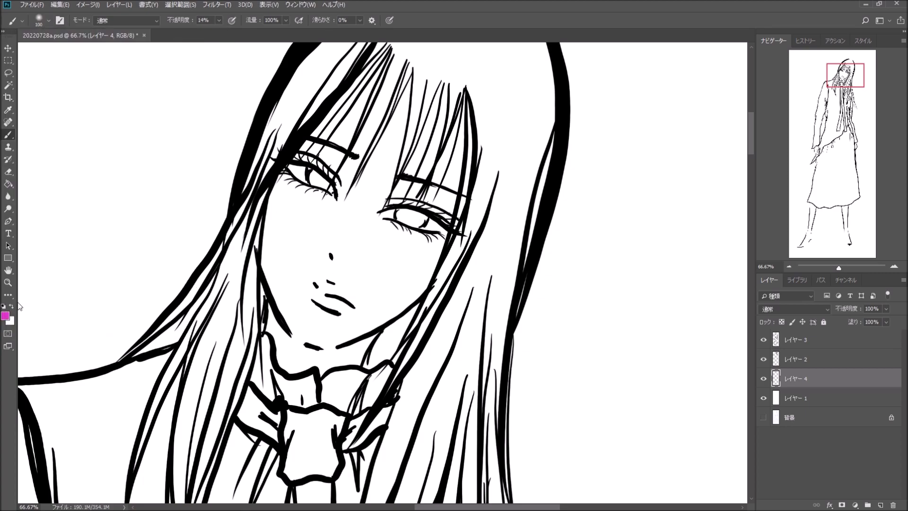
{"action": "left_click_drag", "start_coordinate": [398, 242], "coordinate": [435, 260]}
{"action": "left_click_drag", "start_coordinate": [279, 189], "coordinate": [303, 208]}
{"action": "left_click_drag", "start_coordinate": [417, 251], "coordinate": [438, 274]}
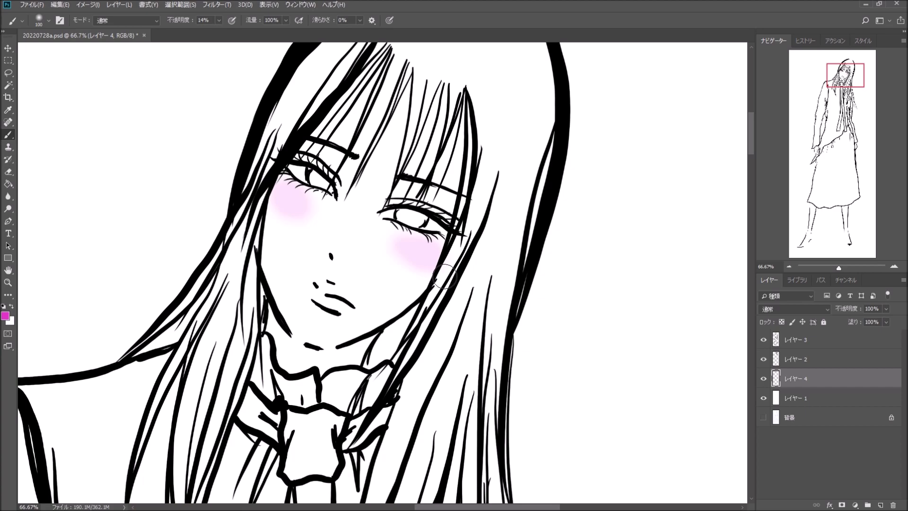
{"action": "key", "text": "ctrl+z"}
{"action": "key", "text": "ctrl+z"}
{"action": "key", "text": "ctrl+z"}
{"action": "key", "text": "ctrl+shift+z"}
{"action": "key", "text": "ctrl+shift+z"}
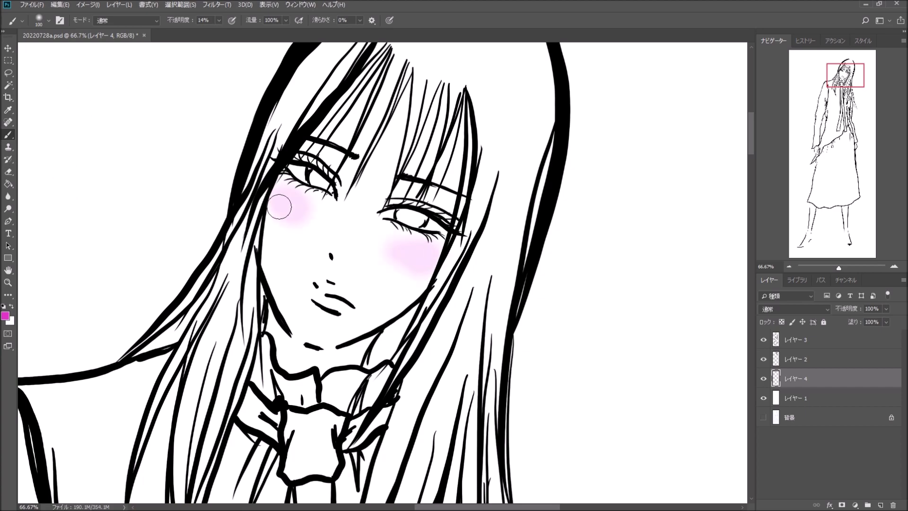
Tint the lips pink with a 35 px soft brush.
{"action": "left_click", "coordinate": [5, 315]}
{"action": "key", "text": "Return"}
{"action": "left_click", "coordinate": [48, 20]}
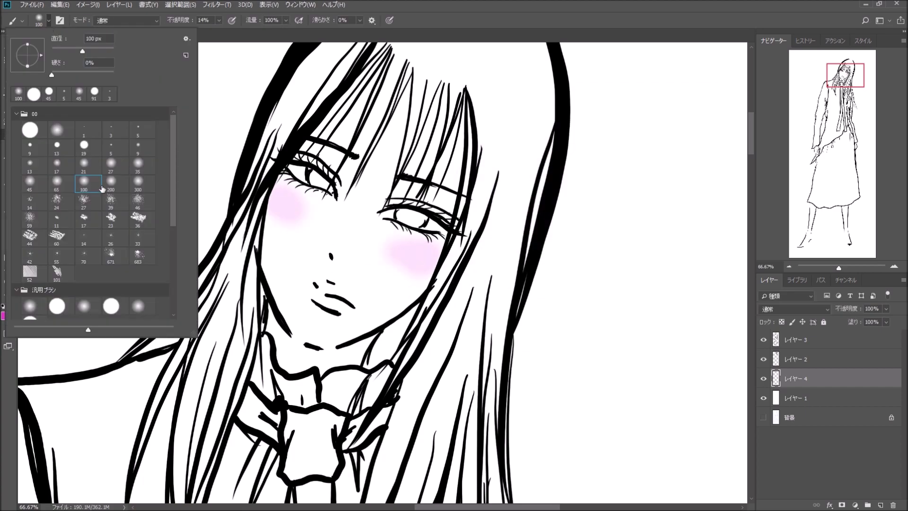
{"action": "key", "text": "Return"}
{"action": "left_click_drag", "start_coordinate": [321, 286], "coordinate": [344, 308]}
Shade both eyes' lashes dark maroon and darken the left pupil at full opacity.
{"action": "left_click", "coordinate": [5, 315]}
{"action": "key", "text": "Return"}
{"action": "left_click_drag", "start_coordinate": [393, 203], "coordinate": [449, 220]}
{"action": "mouse_move", "coordinate": [295, 152]}
{"action": "left_mouse_down"}
{"action": "mouse_move", "coordinate": [341, 189]}
{"action": "mouse_move", "coordinate": [449, 221]}
{"action": "left_mouse_up"}
{"action": "right_click", "coordinate": [35, 284]}
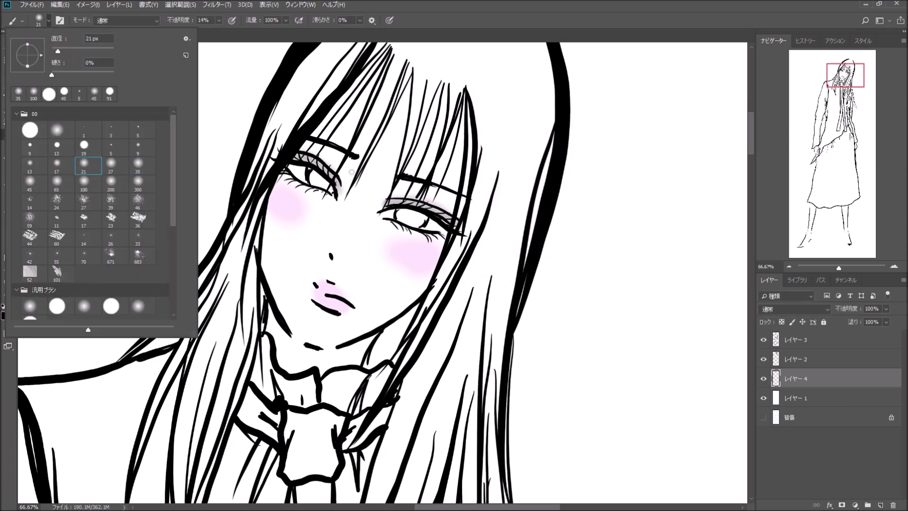
{"action": "double_click", "coordinate": [34, 130]}
{"action": "key", "text": "0"}
{"action": "left_click_drag", "start_coordinate": [308, 172], "coordinate": [334, 194]}
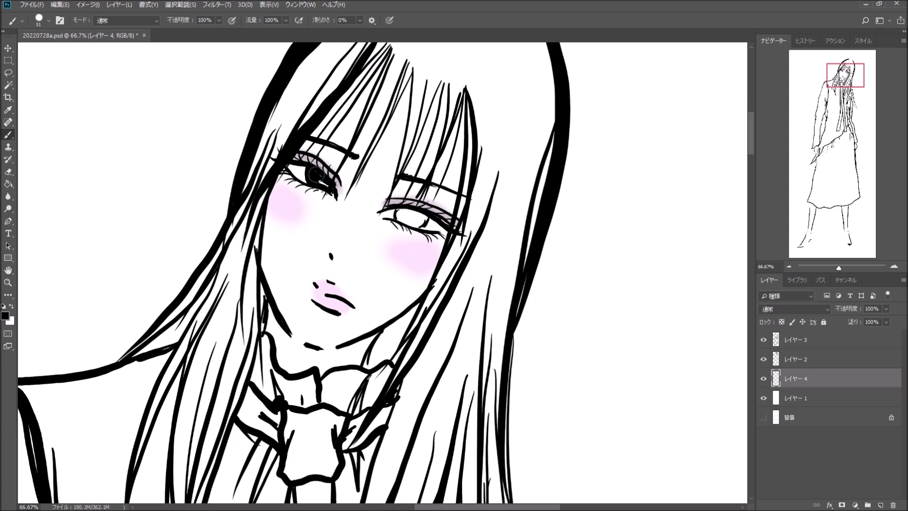
{"action": "left_click", "coordinate": [863, 41]}
Paint the left pupil on a new layer and apply a glossy Styles-panel layer style.
{"action": "key", "text": "ctrl+alt+shift+n"}
{"action": "left_click_drag", "start_coordinate": [310, 168], "coordinate": [332, 194]}
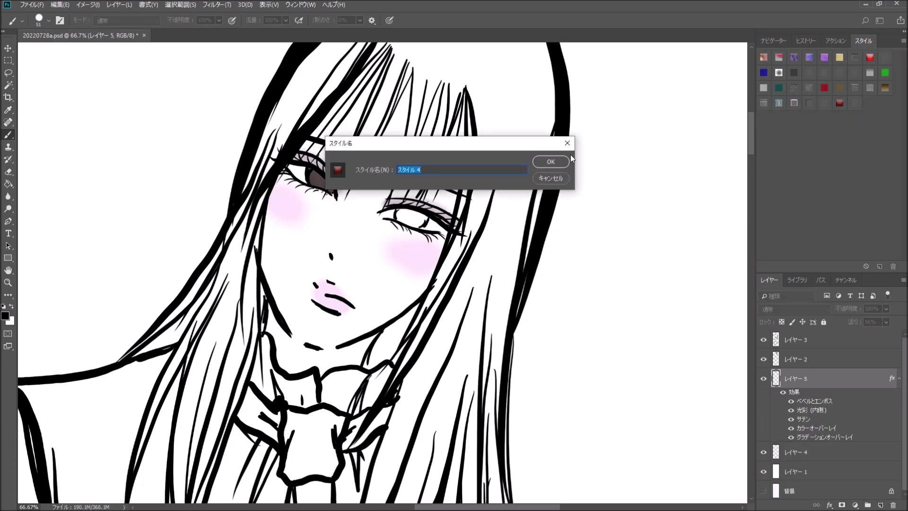
{"action": "double_click", "coordinate": [875, 378]}
{"action": "key", "text": "Return"}
Paint the right eye's brown pupil on its own styled layer, adding a highlight layer.
{"action": "key", "text": "ctrl+alt+shift+n"}
{"action": "mouse_move", "coordinate": [390, 216]}
{"action": "left_mouse_down"}
{"action": "mouse_move", "coordinate": [421, 218]}
{"action": "mouse_move", "coordinate": [432, 229]}
{"action": "mouse_move", "coordinate": [425, 232]}
{"action": "left_mouse_up"}
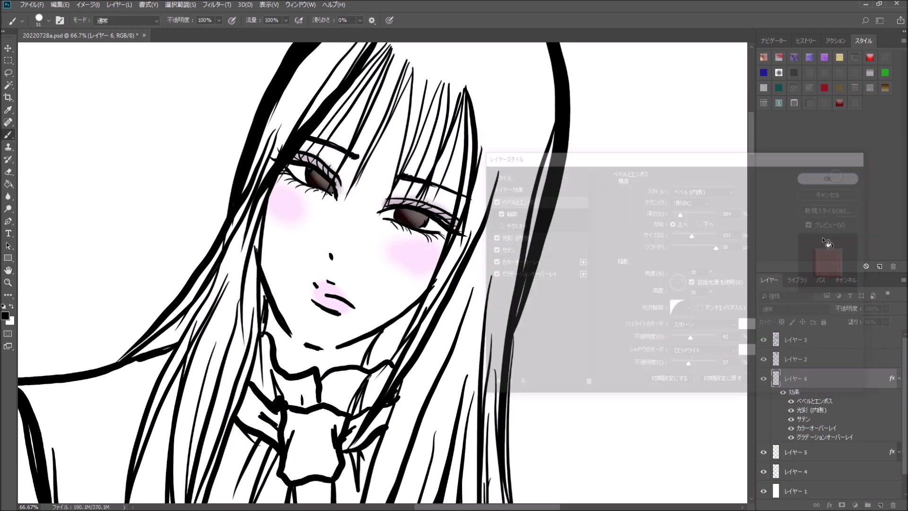
{"action": "key", "text": "ctrl+alt+shift+n"}
{"action": "key", "text": "b"}
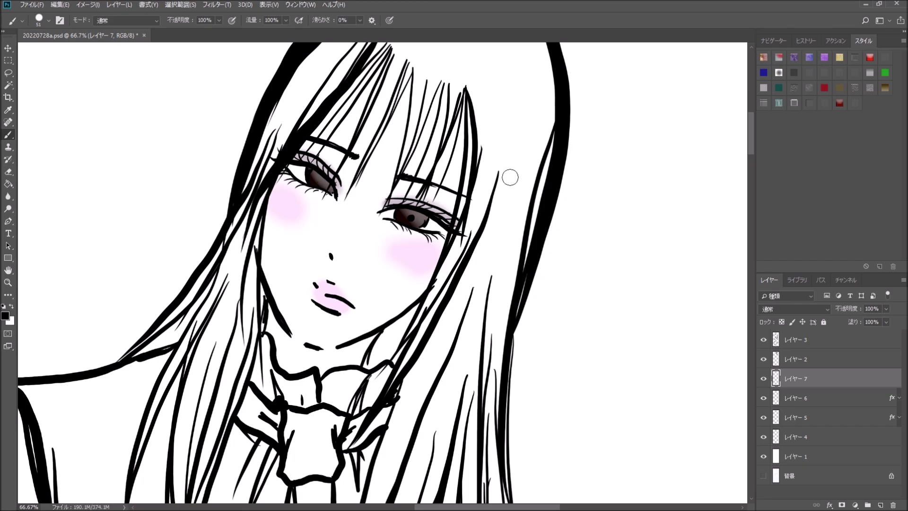
Choose a brown paint colour at 41% brush opacity, undoing a stray dab above the right eye.
{"action": "key", "text": "x"}
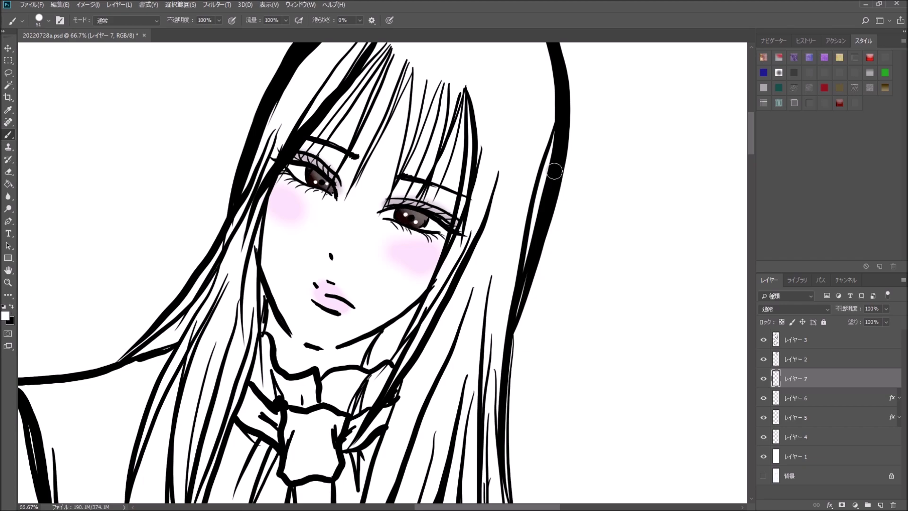
{"action": "left_click", "coordinate": [5, 315]}
{"action": "left_click", "coordinate": [558, 199]}
{"action": "left_click", "coordinate": [679, 112]}
{"action": "key", "text": "4"}
{"action": "key", "text": "1"}
{"action": "mouse_move", "coordinate": [395, 190]}
{"action": "left_mouse_down"}
{"action": "mouse_move", "coordinate": [425, 242]}
{"action": "mouse_move", "coordinate": [438, 226]}
{"action": "left_mouse_up"}
{"action": "left_click", "coordinate": [30, 4]}
{"action": "key", "text": "Escape"}
{"action": "key", "text": "ctrl+z"}
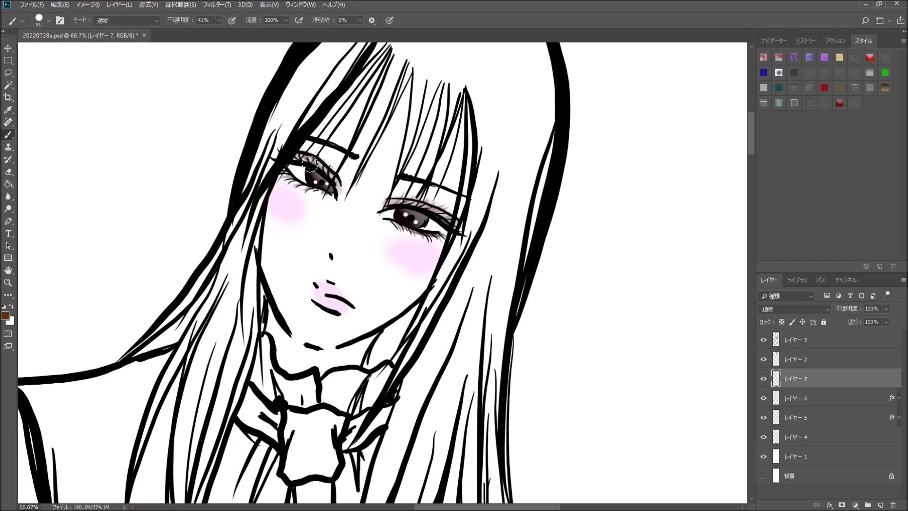
Brush brown over the left eye's lashes and lid and the right upper eyelid.
{"action": "left_click_drag", "start_coordinate": [309, 164], "coordinate": [291, 182]}
{"action": "left_click_drag", "start_coordinate": [399, 177], "coordinate": [457, 197]}
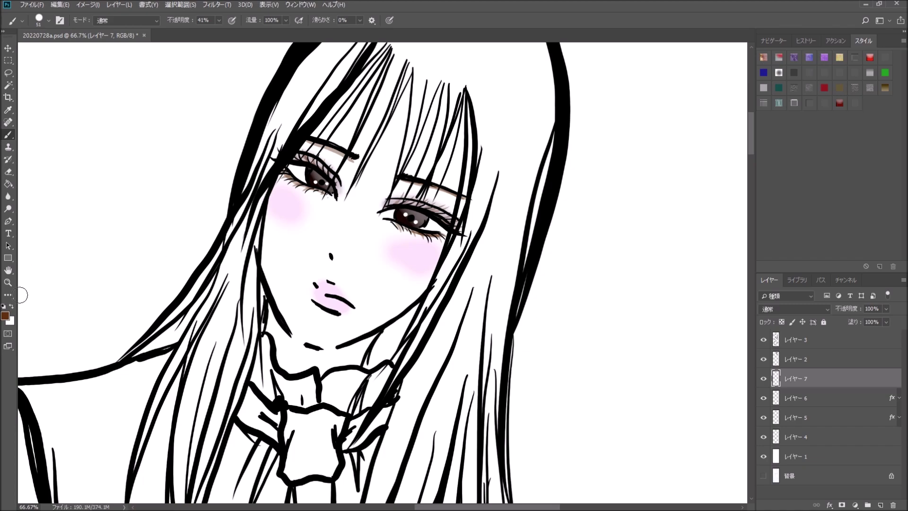
{"action": "left_click", "coordinate": [880, 506]}
{"action": "left_click", "coordinate": [5, 316]}
Airbrush peach skin tone over the face and neck with a 100 px soft brush at 16%.
{"action": "left_click", "coordinate": [689, 114]}
{"action": "left_click", "coordinate": [47, 20]}
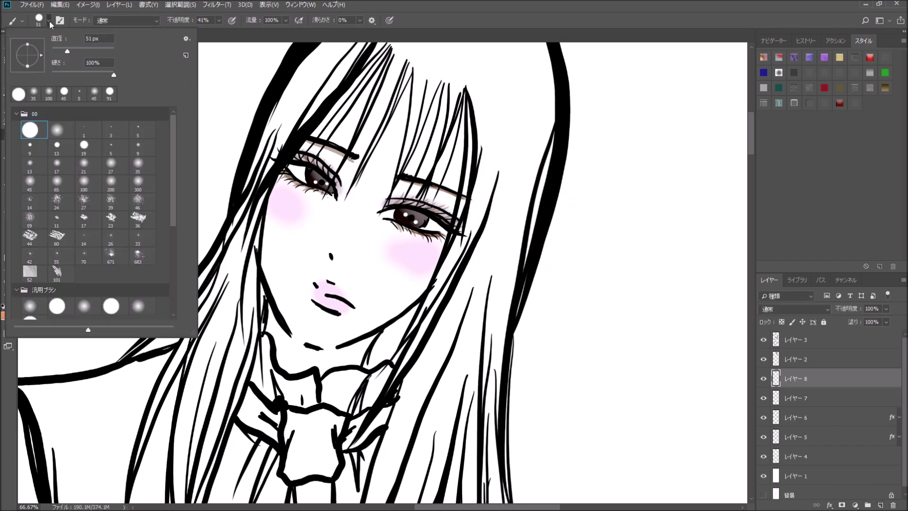
{"action": "key", "text": "1"}
{"action": "key", "text": "6"}
{"action": "mouse_move", "coordinate": [451, 203]}
{"action": "left_mouse_down"}
{"action": "mouse_move", "coordinate": [402, 180]}
{"action": "mouse_move", "coordinate": [371, 225]}
{"action": "mouse_move", "coordinate": [361, 318]}
{"action": "mouse_move", "coordinate": [391, 291]}
{"action": "mouse_move", "coordinate": [280, 236]}
{"action": "mouse_move", "coordinate": [284, 341]}
{"action": "left_mouse_up"}
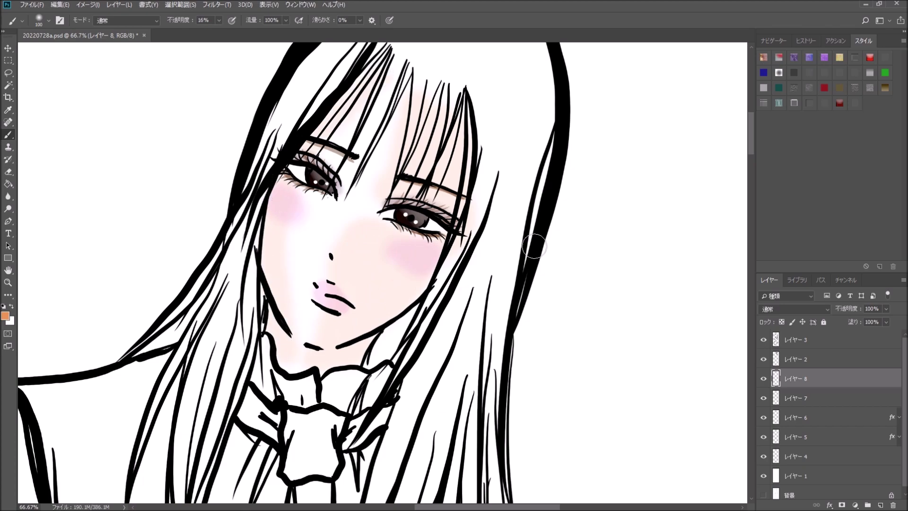
{"action": "left_click", "coordinate": [47, 19]}
Warm the lips with a 21 px soft brush, then switch to a full-opacity hard round brush.
{"action": "double_click", "coordinate": [29, 85]}
{"action": "left_click", "coordinate": [47, 20]}
{"action": "left_click", "coordinate": [88, 165]}
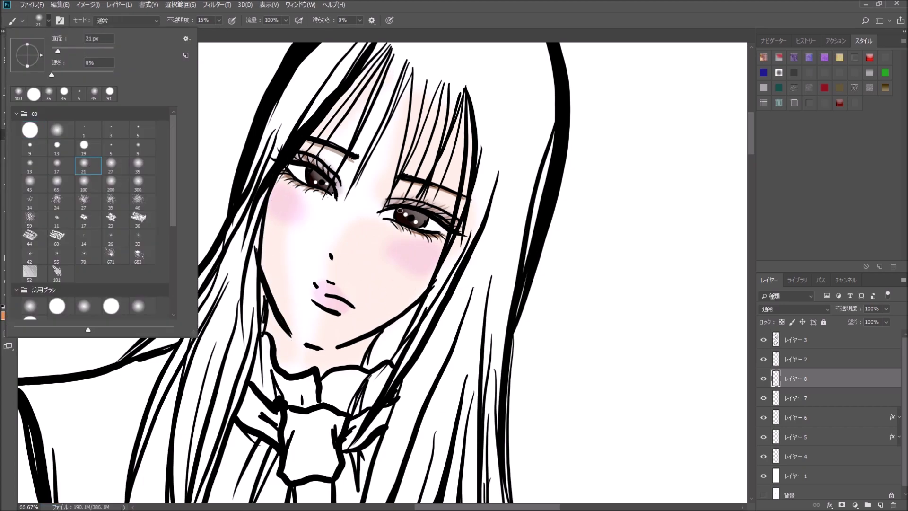
{"action": "left_click", "coordinate": [371, 163]}
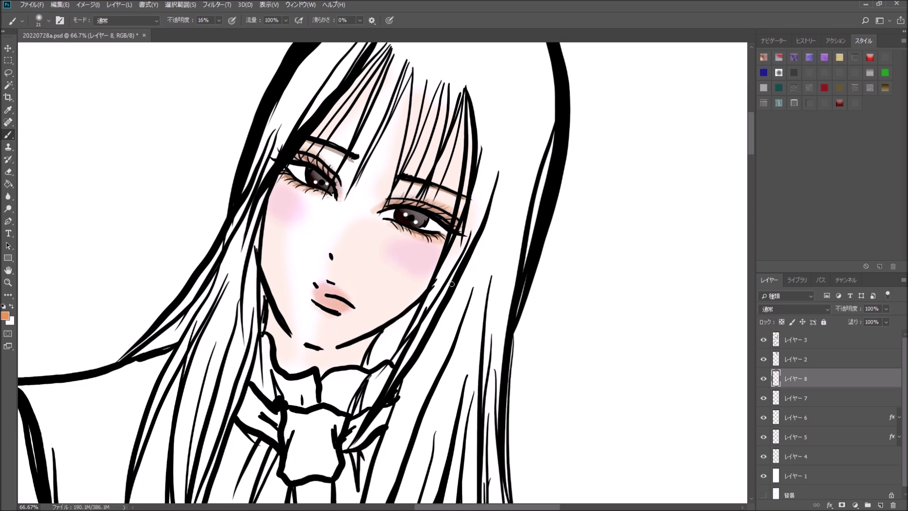
{"action": "left_click", "coordinate": [47, 20]}
{"action": "double_click", "coordinate": [35, 126]}
{"action": "key", "text": "x"}
{"action": "key", "text": "0"}
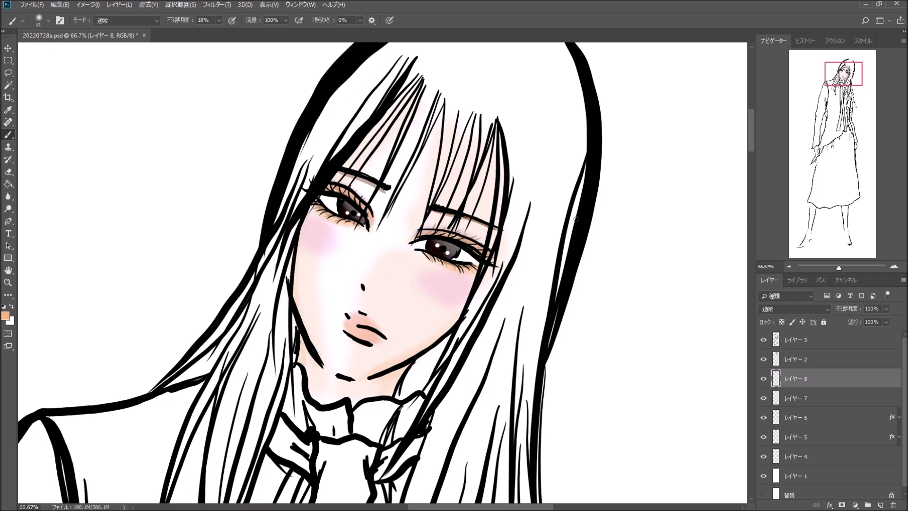
Paint a white highlight on the lower lip with a 36 px hard brush.
{"action": "left_click", "coordinate": [49, 20]}
{"action": "key", "text": "Return"}
{"action": "key", "text": "0"}
{"action": "key", "text": "x"}
{"action": "left_click_drag", "start_coordinate": [364, 337], "coordinate": [377, 338]}
On a new layer, paint dark brown #713413 at 63% opacity down the left hair strands.
{"action": "left_click", "coordinate": [880, 505]}
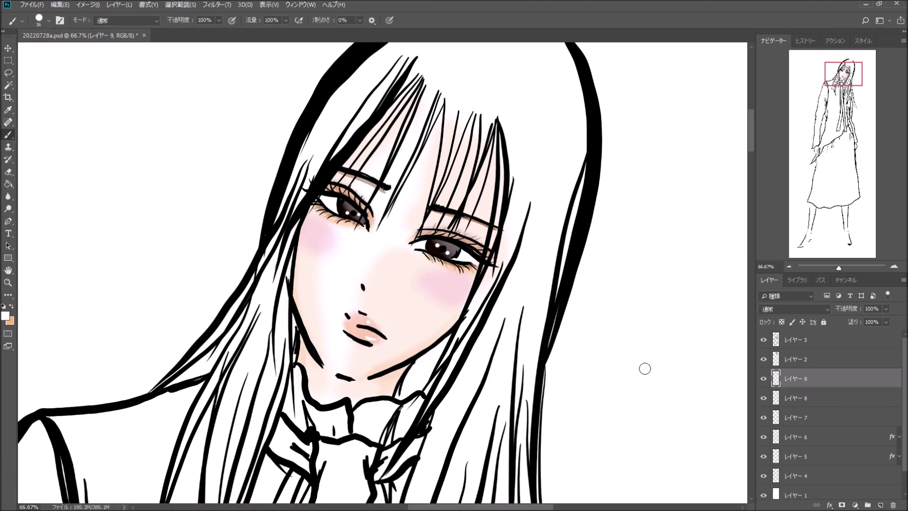
{"action": "key", "text": "ctrl+minus"}
{"action": "key", "text": "ctrl+minus"}
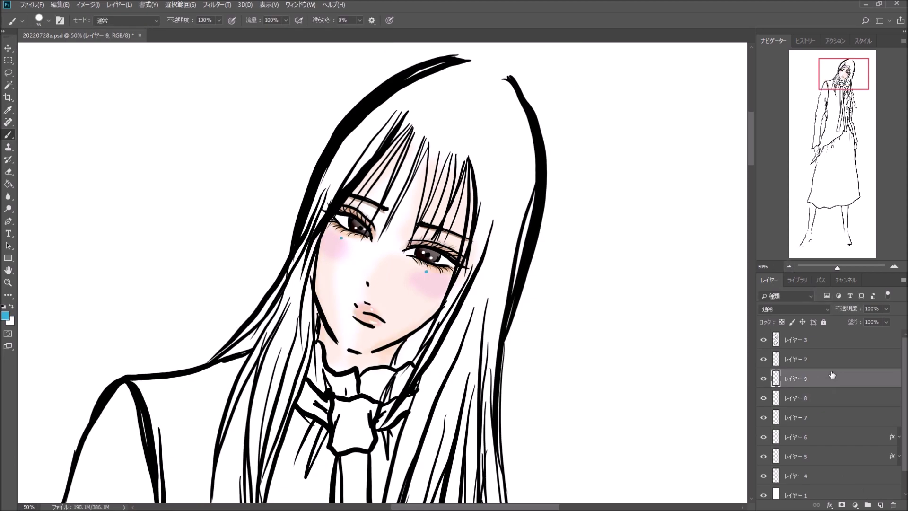
{"action": "left_click", "coordinate": [570, 193]}
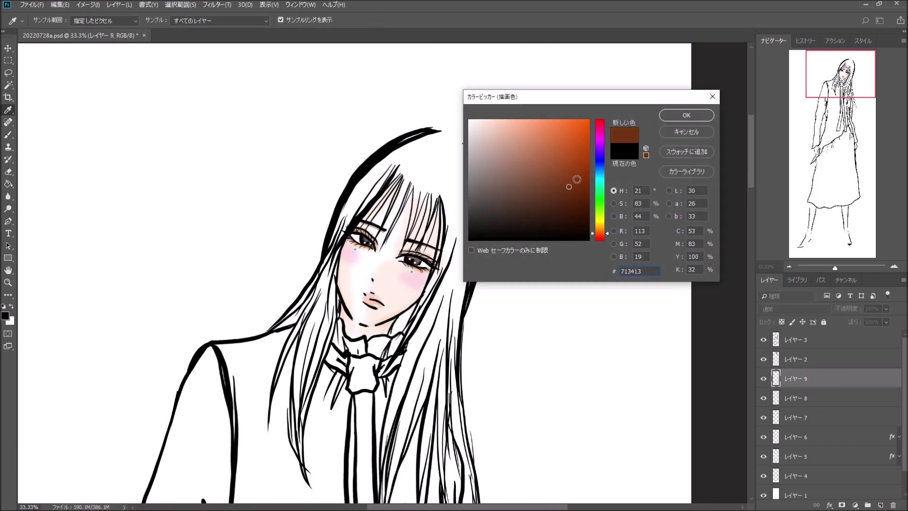
{"action": "left_click", "coordinate": [569, 182]}
{"action": "left_click", "coordinate": [575, 208]}
{"action": "key", "text": "Return"}
{"action": "left_click", "coordinate": [219, 20]}
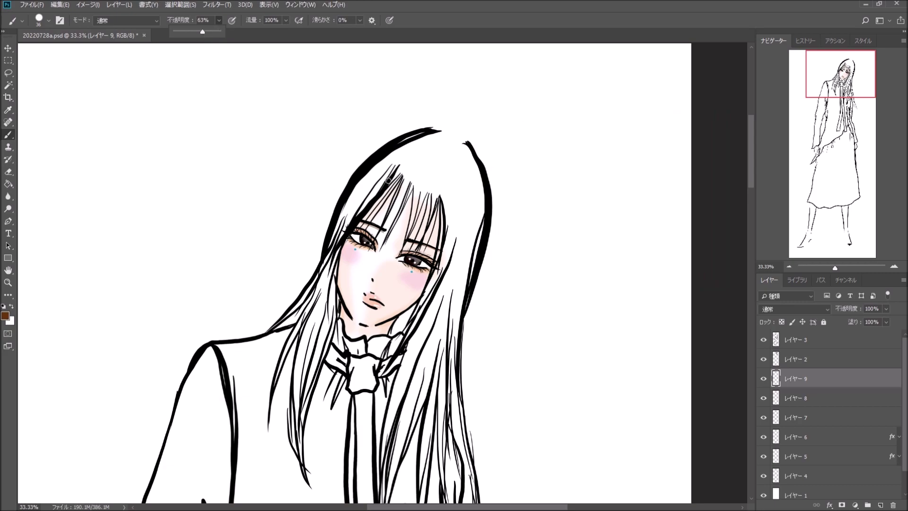
{"action": "mouse_move", "coordinate": [388, 180]}
{"action": "left_mouse_down"}
{"action": "mouse_move", "coordinate": [371, 199]}
{"action": "mouse_move", "coordinate": [331, 326]}
{"action": "mouse_move", "coordinate": [303, 467]}
{"action": "left_mouse_up"}
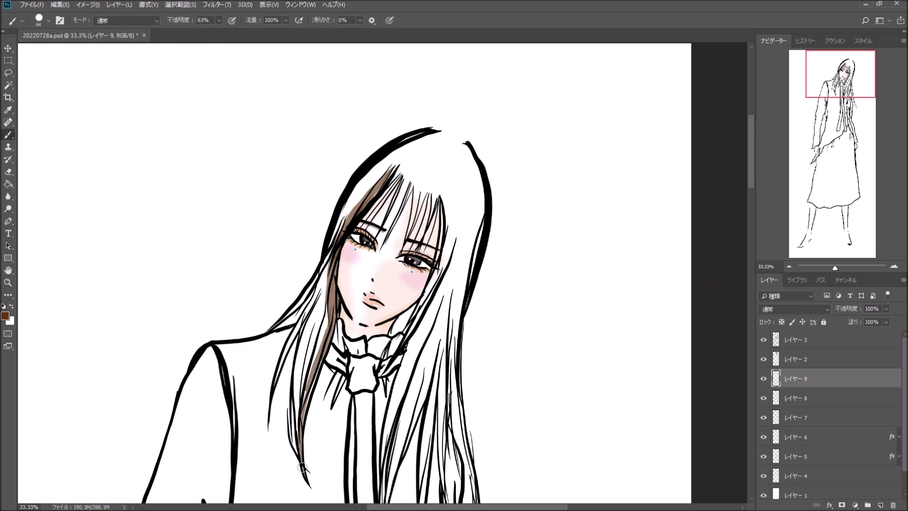
Colour the bangs, crown, left strands and the strand right of the eye brown.
{"action": "mouse_move", "coordinate": [400, 175]}
{"action": "left_mouse_down"}
{"action": "mouse_move", "coordinate": [376, 208]}
{"action": "mouse_move", "coordinate": [404, 246]}
{"action": "left_mouse_up"}
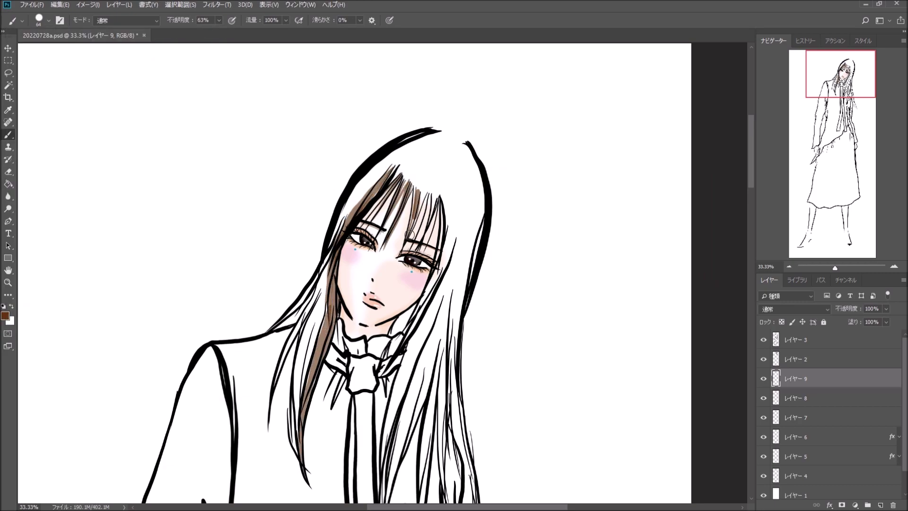
{"action": "left_click_drag", "start_coordinate": [425, 179], "coordinate": [452, 302]}
{"action": "left_click_drag", "start_coordinate": [447, 237], "coordinate": [393, 335]}
{"action": "left_click_drag", "start_coordinate": [426, 134], "coordinate": [341, 242]}
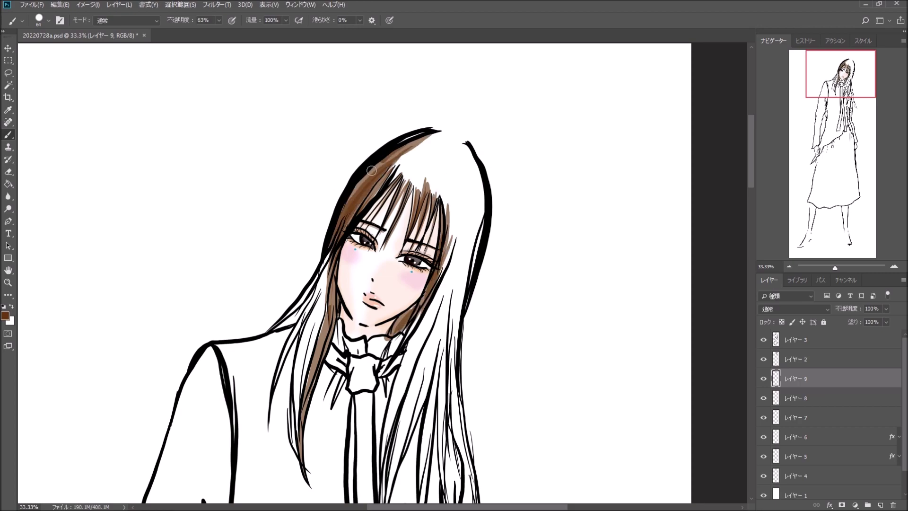
{"action": "mouse_move", "coordinate": [360, 170]}
{"action": "left_mouse_down"}
{"action": "mouse_move", "coordinate": [315, 311]}
{"action": "mouse_move", "coordinate": [295, 449]}
{"action": "left_mouse_up"}
{"action": "mouse_move", "coordinate": [331, 254]}
{"action": "left_mouse_down"}
{"action": "mouse_move", "coordinate": [279, 326]}
{"action": "mouse_move", "coordinate": [308, 407]}
{"action": "left_mouse_up"}
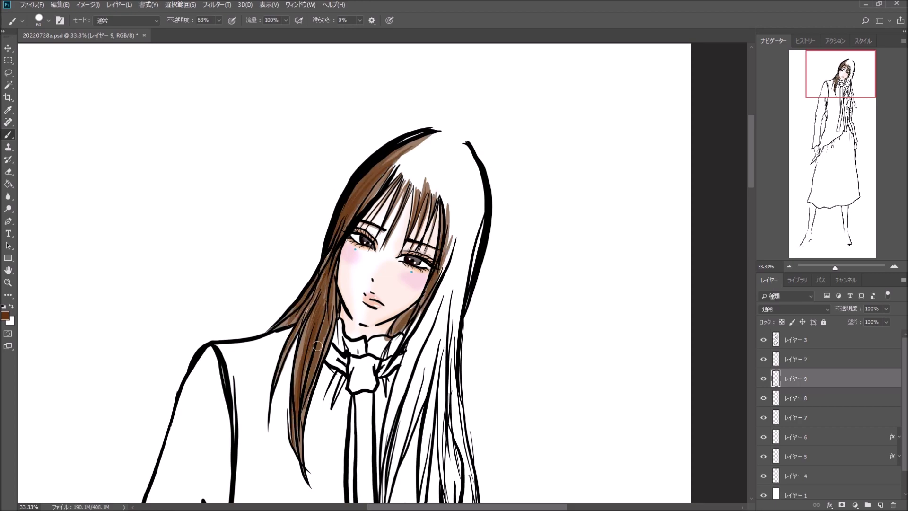
{"action": "mouse_move", "coordinate": [454, 205]}
{"action": "left_mouse_down"}
{"action": "mouse_move", "coordinate": [442, 268]}
{"action": "mouse_move", "coordinate": [407, 346]}
{"action": "left_mouse_up"}
{"action": "left_click_drag", "start_coordinate": [447, 289], "coordinate": [384, 458]}
{"action": "left_click_drag", "start_coordinate": [402, 425], "coordinate": [459, 354]}
Extend the brown down the long right hair strands to their tips.
{"action": "left_click_drag", "start_coordinate": [535, 75], "coordinate": [514, 250]}
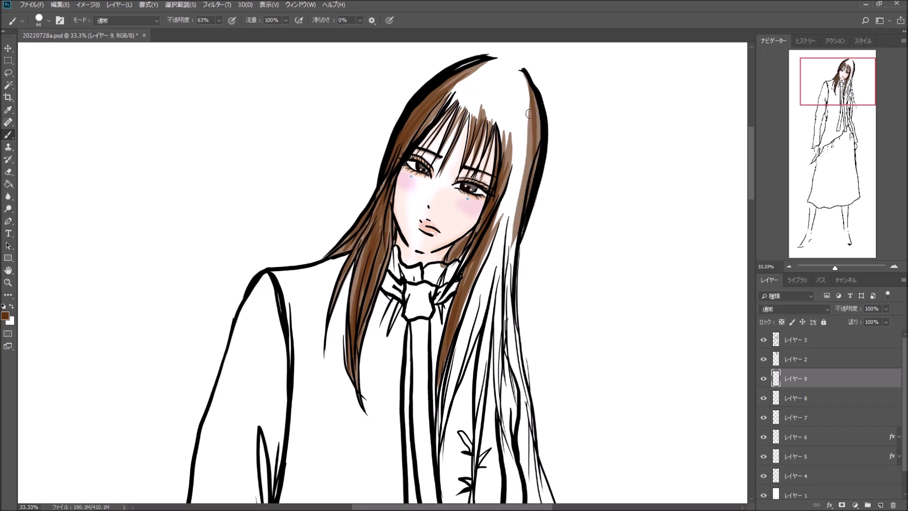
{"action": "left_click_drag", "start_coordinate": [530, 95], "coordinate": [442, 431]}
{"action": "left_click_drag", "start_coordinate": [491, 237], "coordinate": [473, 478]}
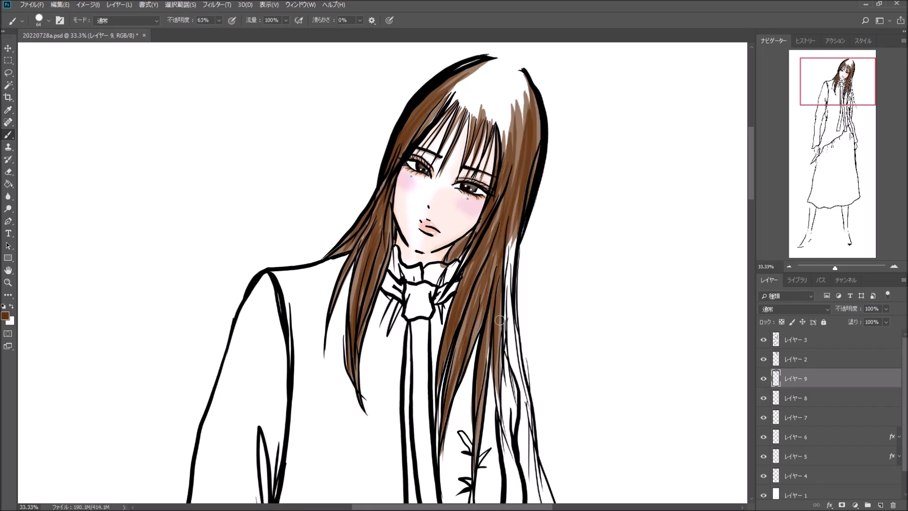
{"action": "left_click_drag", "start_coordinate": [518, 216], "coordinate": [496, 417]}
{"action": "left_click_drag", "start_coordinate": [506, 243], "coordinate": [525, 402]}
{"action": "scroll", "coordinate": [581, 227], "scroll_direction": "down", "scroll_amount": 3}
{"action": "mouse_move", "coordinate": [513, 109]}
{"action": "left_mouse_down"}
{"action": "mouse_move", "coordinate": [506, 256]}
{"action": "mouse_move", "coordinate": [508, 241]}
{"action": "mouse_move", "coordinate": [553, 406]}
{"action": "left_mouse_up"}
{"action": "left_click_drag", "start_coordinate": [514, 170], "coordinate": [505, 268]}
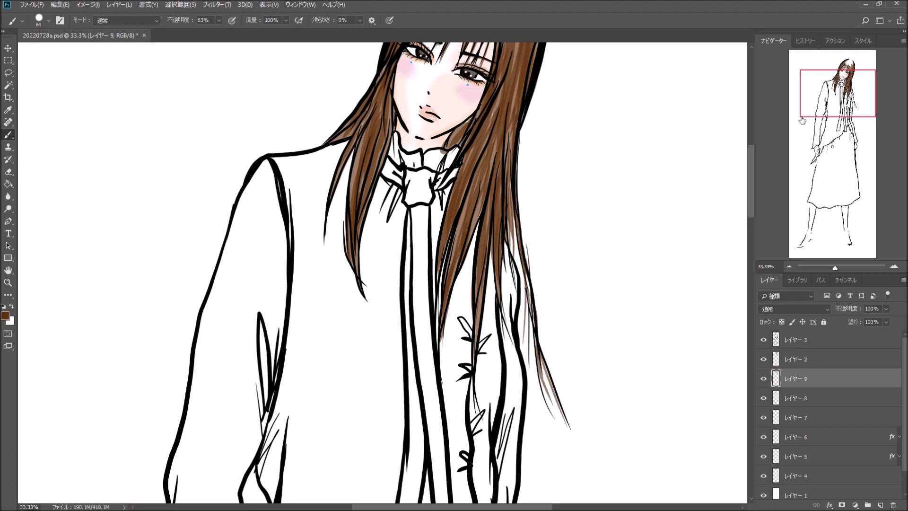
{"action": "left_click_drag", "start_coordinate": [802, 120], "coordinate": [802, 108]}
Apply Bevel & Emboss to the hair layer: size 250, highlight opacity 100%, rotated light angle.
{"action": "left_click", "coordinate": [31, 5]}
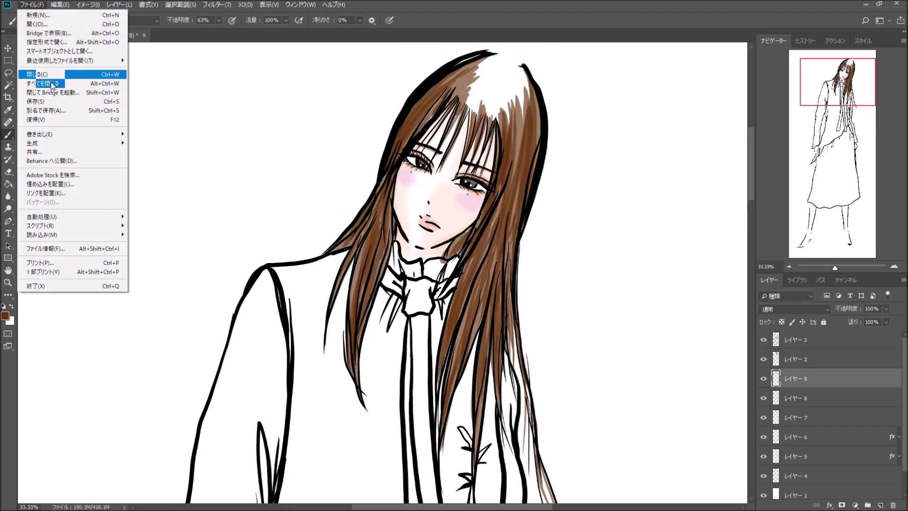
{"action": "double_click", "coordinate": [832, 378]}
{"action": "left_click", "coordinate": [689, 309]}
{"action": "left_click", "coordinate": [638, 326]}
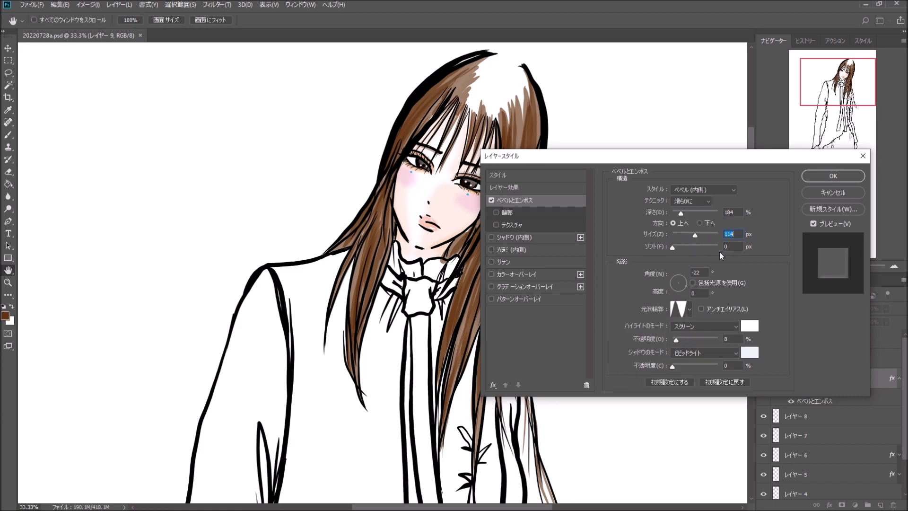
{"action": "left_click_drag", "start_coordinate": [695, 235], "coordinate": [717, 235]}
{"action": "left_click_drag", "start_coordinate": [676, 339], "coordinate": [718, 340]}
{"action": "left_click_drag", "start_coordinate": [745, 158], "coordinate": [806, 172]}
{"action": "left_click_drag", "start_coordinate": [739, 301], "coordinate": [741, 294]}
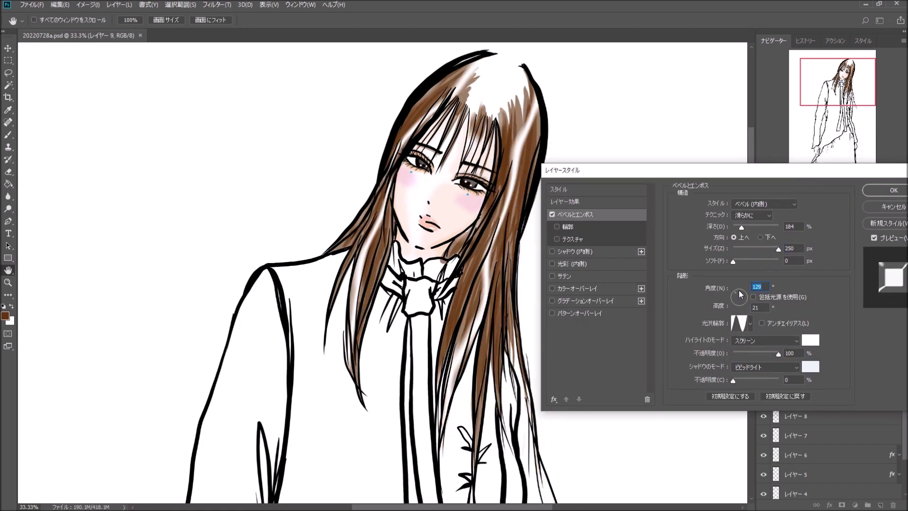
{"action": "key", "text": "Return"}
{"action": "left_click", "coordinate": [5, 315]}
On a new layer, paint golden-brown strands across the bangs and left and right hair.
{"action": "left_click", "coordinate": [600, 225]}
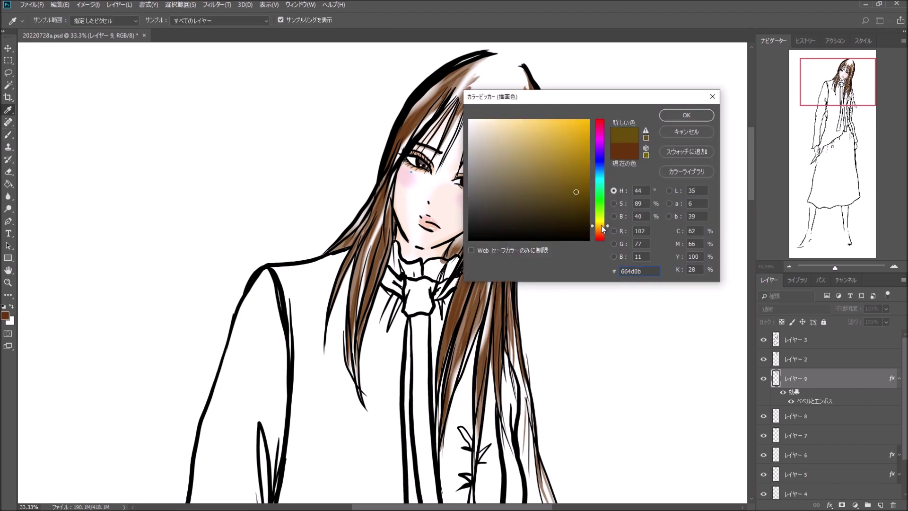
{"action": "key", "text": "Return"}
{"action": "key", "text": "0"}
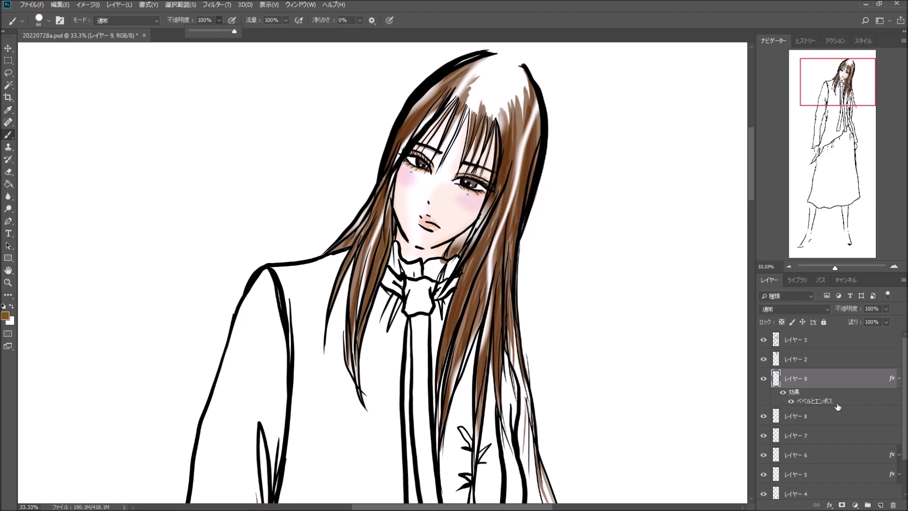
{"action": "key", "text": "ctrl+shift+alt+n"}
{"action": "left_click_drag", "start_coordinate": [361, 253], "coordinate": [357, 308]}
{"action": "left_click_drag", "start_coordinate": [466, 103], "coordinate": [468, 161]}
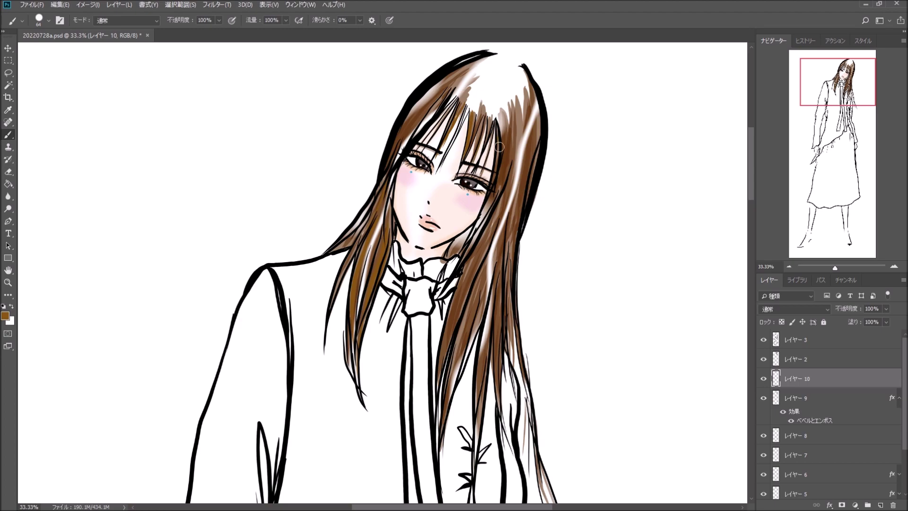
{"action": "left_click_drag", "start_coordinate": [487, 200], "coordinate": [473, 247]}
{"action": "left_click_drag", "start_coordinate": [457, 311], "coordinate": [444, 378]}
{"action": "left_click_drag", "start_coordinate": [517, 252], "coordinate": [518, 320]}
{"action": "left_click_drag", "start_coordinate": [461, 71], "coordinate": [402, 142]}
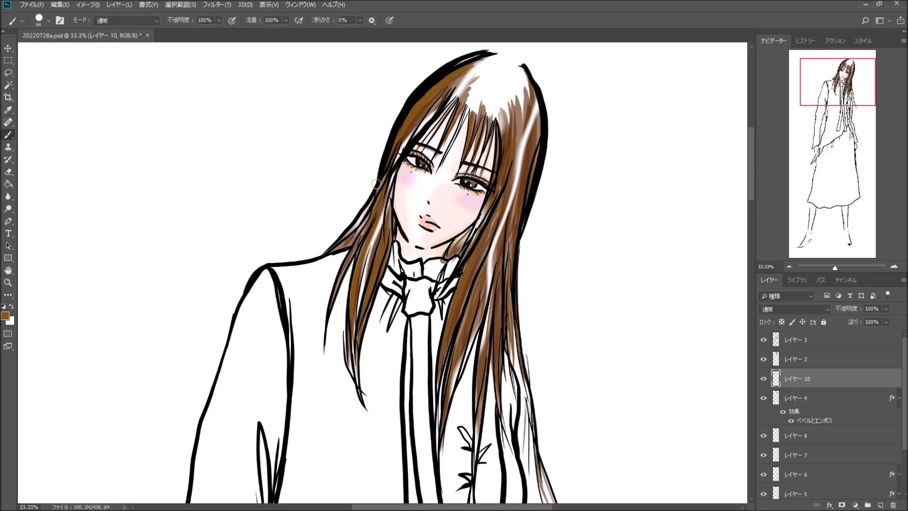
{"action": "left_click_drag", "start_coordinate": [537, 90], "coordinate": [538, 144]}
{"action": "scroll", "coordinate": [497, 194], "scroll_direction": "up", "scroll_amount": 2}
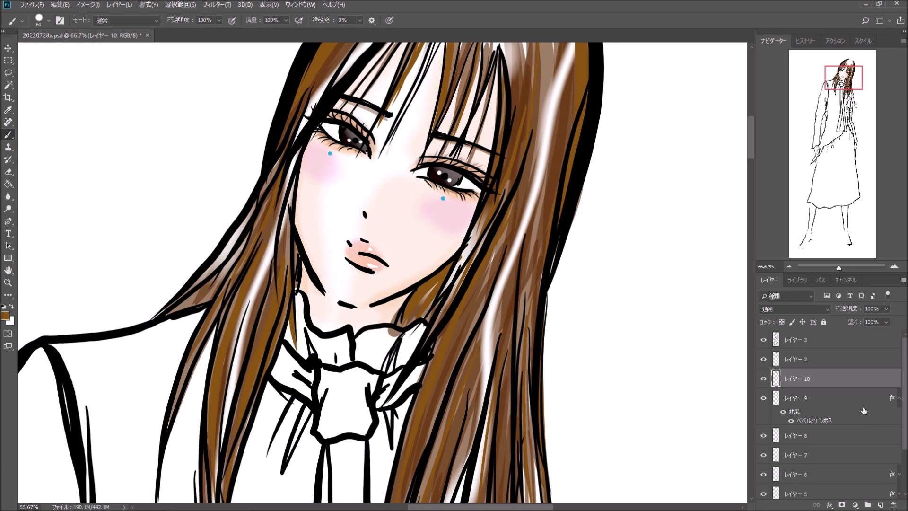
Tint the lips magenta with a small brush at 19% opacity, then save the document.
{"action": "left_click", "coordinate": [5, 316]}
{"action": "left_click", "coordinate": [601, 137]}
{"action": "left_click", "coordinate": [690, 113]}
{"action": "left_click", "coordinate": [47, 20]}
{"action": "left_click", "coordinate": [94, 142]}
{"action": "mouse_move", "coordinate": [359, 257]}
{"action": "left_mouse_down"}
{"action": "mouse_move", "coordinate": [376, 262]}
{"action": "mouse_move", "coordinate": [348, 255]}
{"action": "left_mouse_up"}
{"action": "key", "text": "ctrl+s"}
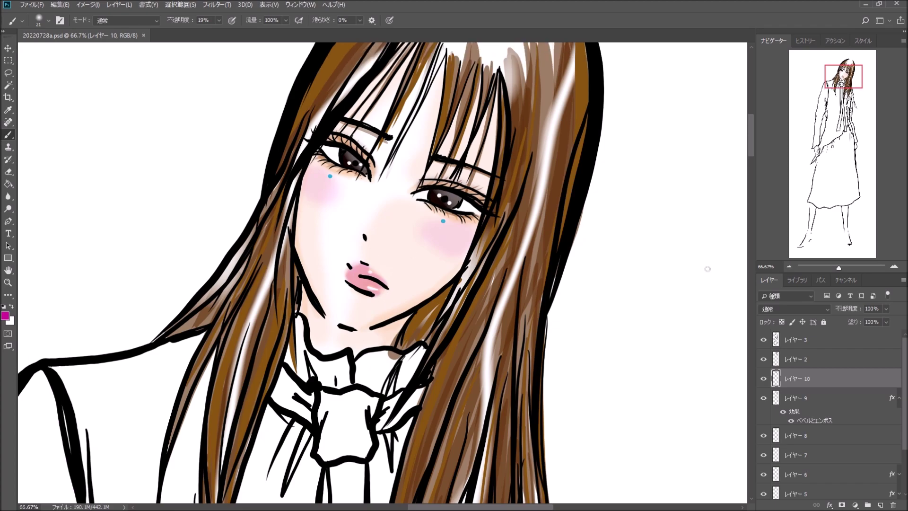
On a new layer, paint pale skin tone on both hands with a soft 65 px brush.
{"action": "key", "text": "ctrl+minus"}
{"action": "key", "text": "ctrl+minus"}
{"action": "key", "text": "ctrl+minus"}
{"action": "scroll", "coordinate": [709, 307], "scroll_direction": "down", "scroll_amount": 10}
{"action": "left_click", "coordinate": [880, 506]}
{"action": "left_click", "coordinate": [6, 315]}
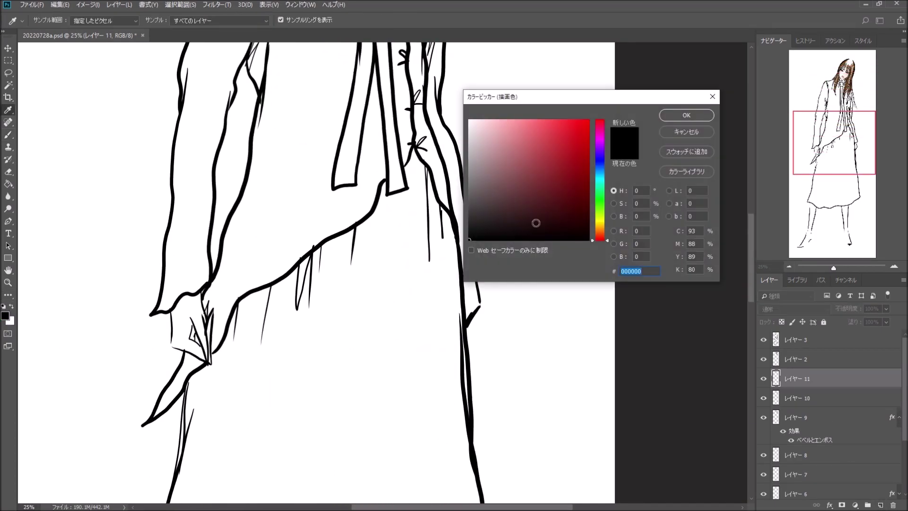
{"action": "left_click", "coordinate": [689, 115]}
{"action": "left_click", "coordinate": [48, 21]}
{"action": "left_click", "coordinate": [57, 182]}
{"action": "left_click_drag", "start_coordinate": [470, 280], "coordinate": [473, 303]}
{"action": "mouse_move", "coordinate": [179, 307]}
{"action": "left_mouse_down"}
{"action": "mouse_move", "coordinate": [182, 340]}
{"action": "mouse_move", "coordinate": [203, 352]}
{"action": "mouse_move", "coordinate": [205, 340]}
{"action": "left_mouse_up"}
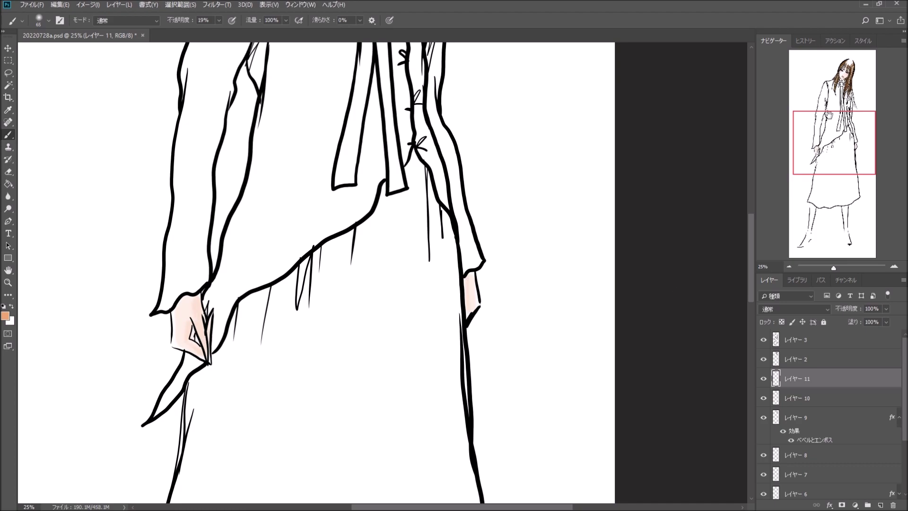
{"action": "left_click_drag", "start_coordinate": [829, 114], "coordinate": [825, 65]}
Bucket-fill the coat body, sleeve, front strips and collar with the rose-pink pattern.
{"action": "left_click", "coordinate": [359, 236]}
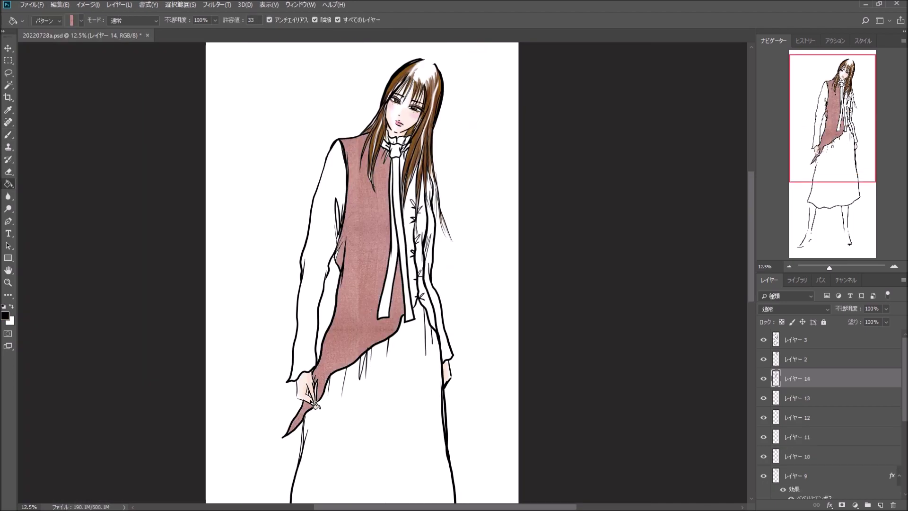
{"action": "left_click", "coordinate": [317, 268]}
{"action": "left_click", "coordinate": [414, 253]}
{"action": "left_click", "coordinate": [431, 300]}
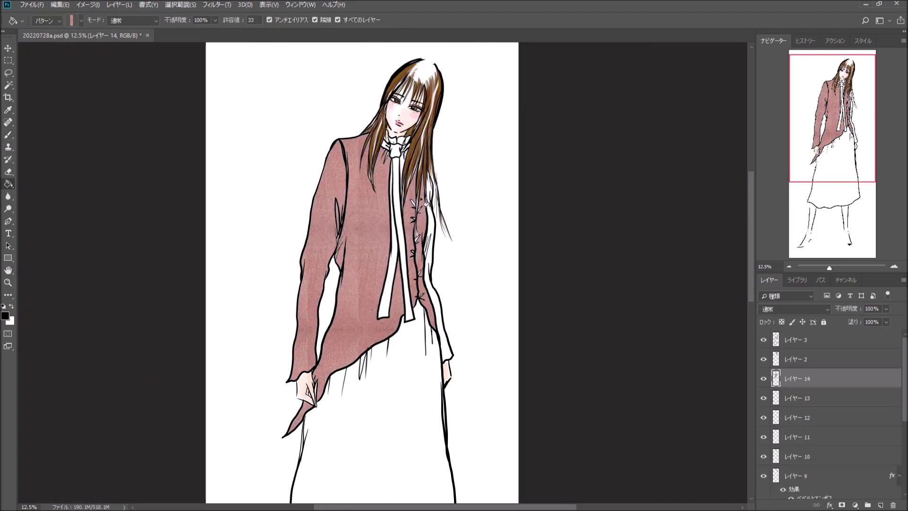
{"action": "left_click", "coordinate": [404, 180]}
{"action": "key", "text": "ctrl+plus"}
{"action": "key", "text": "ctrl+plus"}
{"action": "key", "text": "ctrl+plus"}
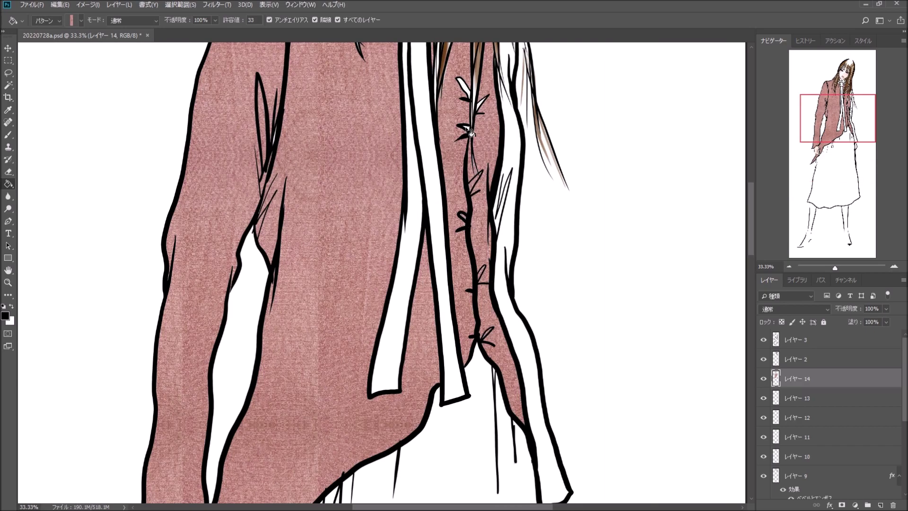
{"action": "scroll", "coordinate": [470, 133], "scroll_direction": "up", "scroll_amount": 2}
{"action": "scroll", "coordinate": [454, 198], "scroll_direction": "up", "scroll_amount": 3}
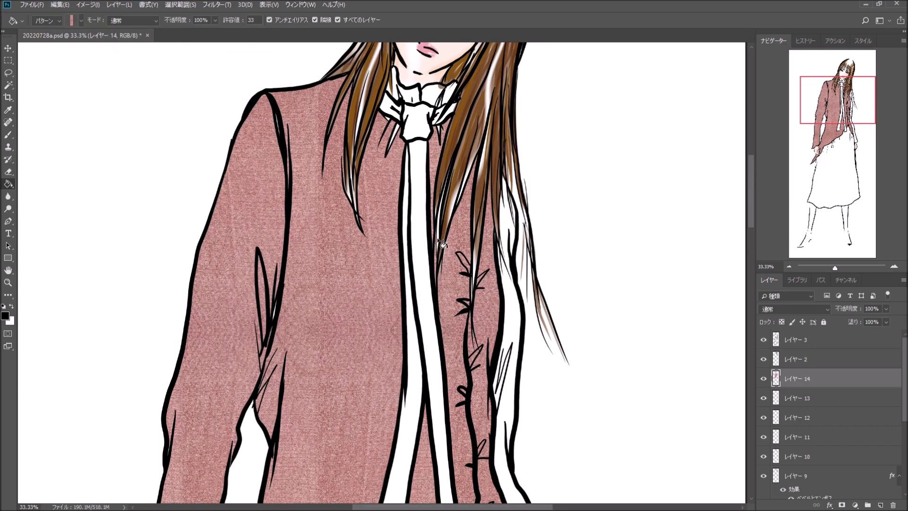
{"action": "left_click", "coordinate": [513, 229]}
{"action": "scroll", "coordinate": [457, 184], "scroll_direction": "up", "scroll_amount": 2}
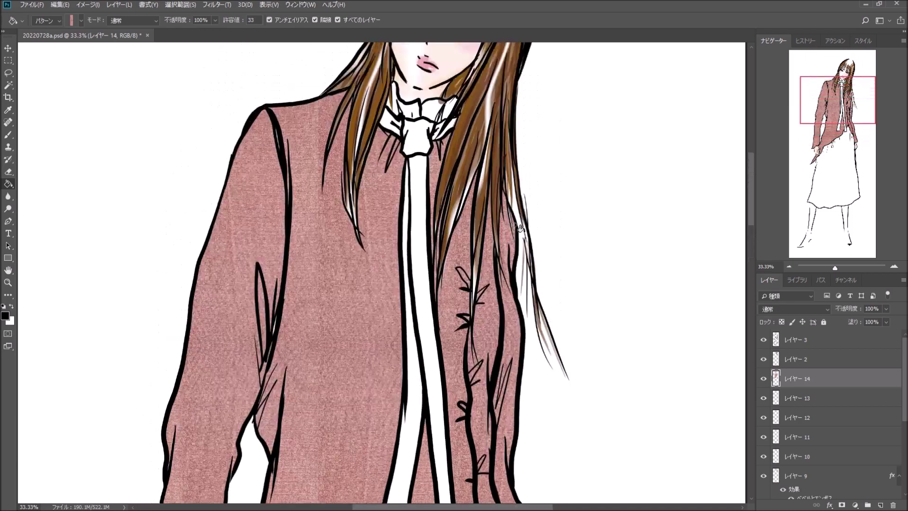
{"action": "left_click", "coordinate": [418, 151]}
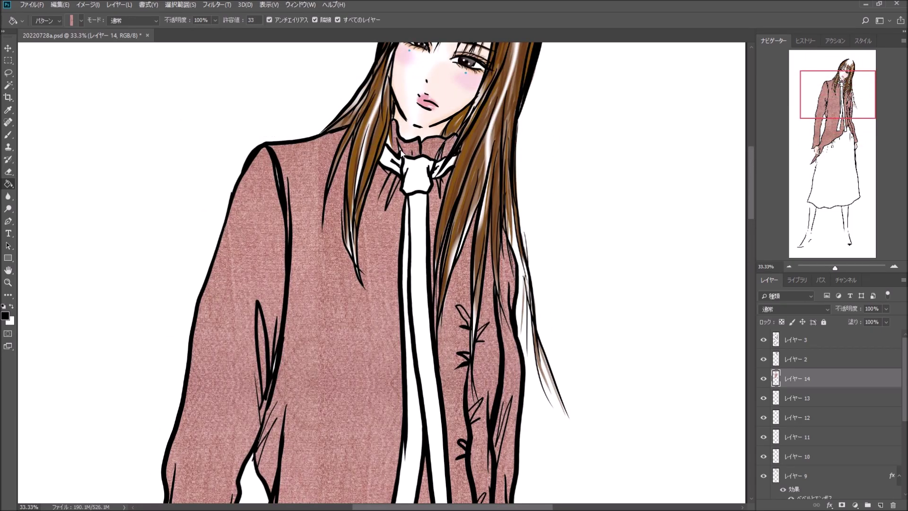
Style the coat layer with Inner Shadow and Bevel & Emboss, adjusting angle and highlight opacity.
{"action": "left_click", "coordinate": [789, 266]}
{"action": "double_click", "coordinate": [832, 379]}
{"action": "left_click", "coordinate": [549, 251]}
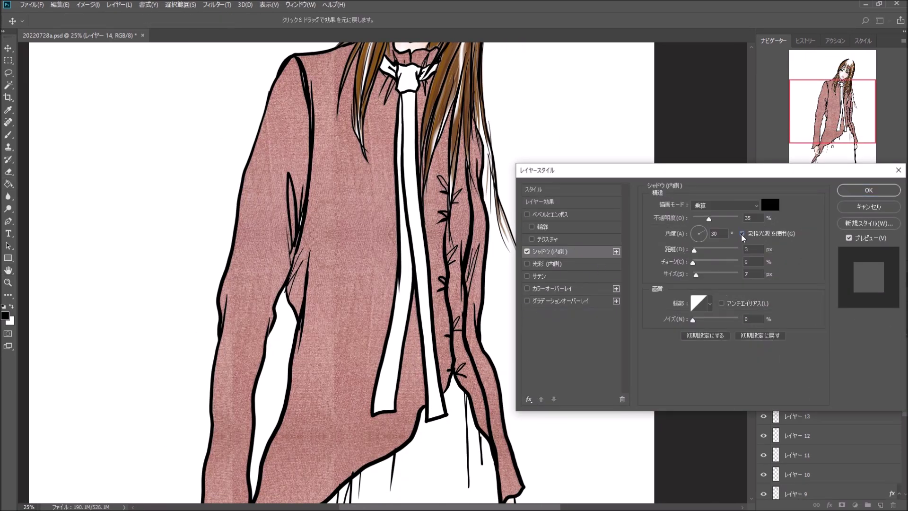
{"action": "left_click", "coordinate": [539, 214]}
{"action": "left_click_drag", "start_coordinate": [724, 354], "coordinate": [710, 354]}
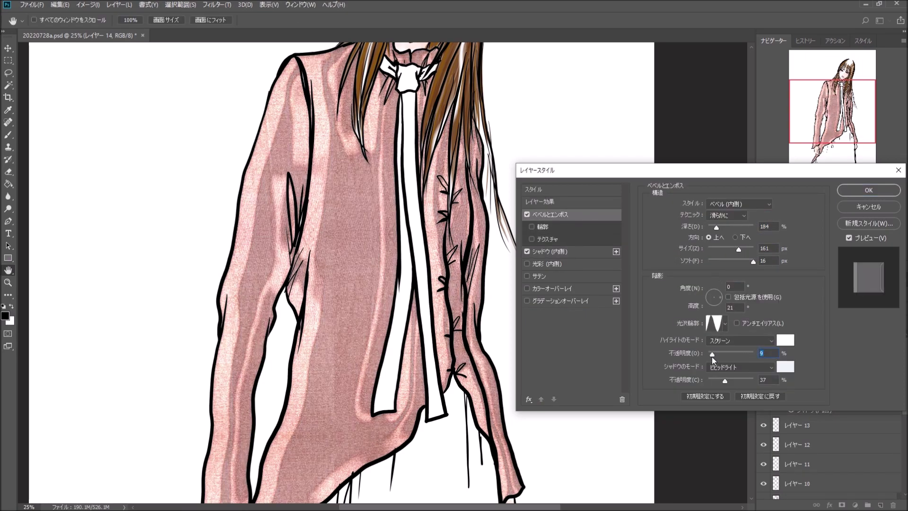
{"action": "left_click_drag", "start_coordinate": [715, 306], "coordinate": [718, 288]}
{"action": "left_click_drag", "start_coordinate": [711, 354], "coordinate": [717, 353]}
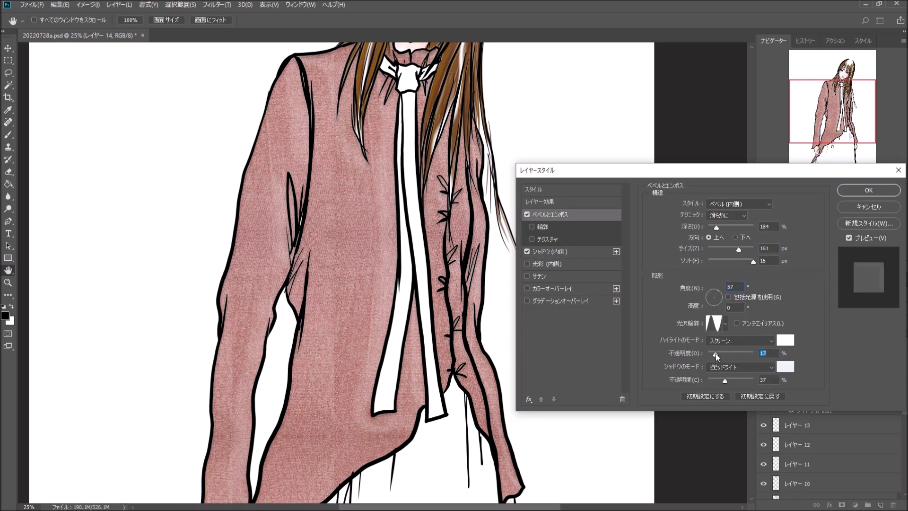
{"action": "key", "text": "Return"}
{"action": "scroll", "coordinate": [742, 234], "scroll_direction": "up", "scroll_amount": 2}
Pattern-fill the tie knot and ribbon, then apply Bevel & Emboss and Inner Shadow.
{"action": "key", "text": "g"}
{"action": "left_click", "coordinate": [426, 125]}
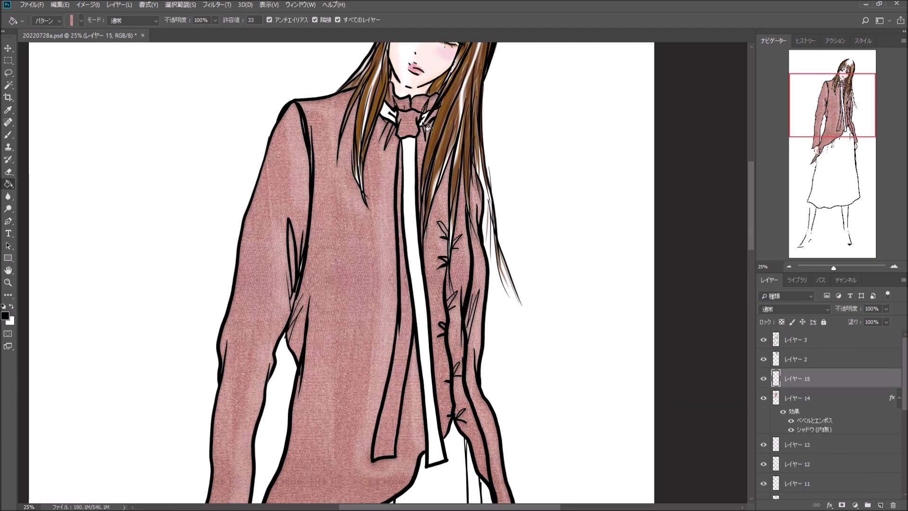
{"action": "left_click", "coordinate": [424, 282]}
{"action": "double_click", "coordinate": [832, 378]}
{"action": "left_click", "coordinate": [539, 214]}
{"action": "key", "text": "Return"}
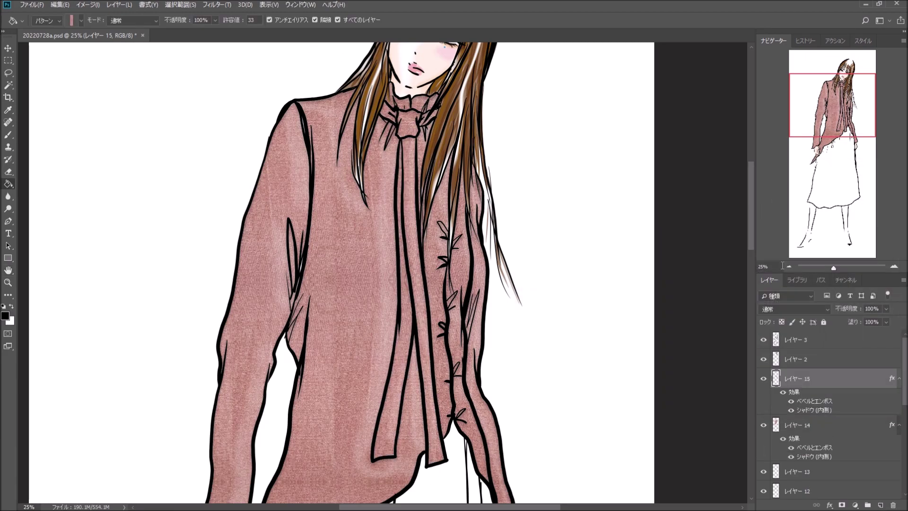
Add new layers for touch-ups and the skirt, preparing the pattern fill for the skirt.
{"action": "key", "text": "ctrl+minus"}
{"action": "left_click", "coordinate": [799, 425]}
{"action": "left_click", "coordinate": [799, 471]}
{"action": "key", "text": "ctrl+shift+alt+n"}
{"action": "key", "text": "s"}
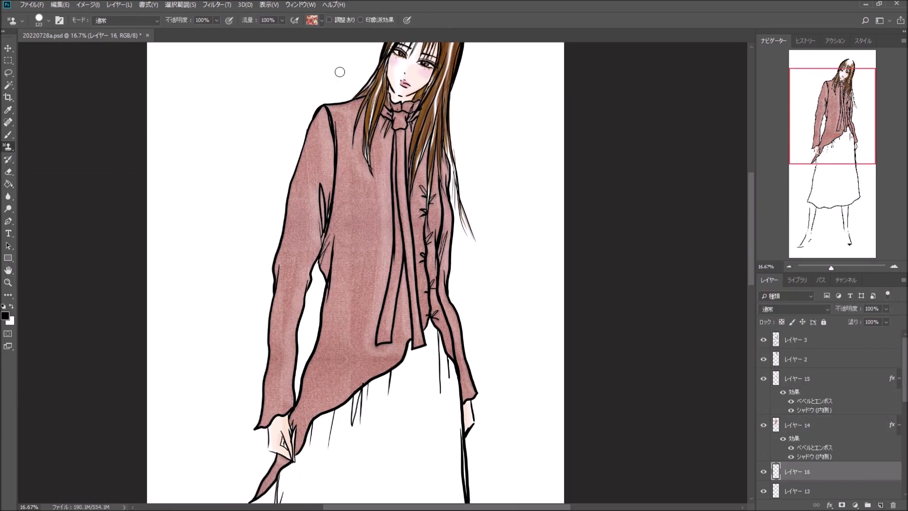
{"action": "scroll", "coordinate": [371, 188], "scroll_direction": "down", "scroll_amount": 5}
{"action": "scroll", "coordinate": [284, 307], "scroll_direction": "up", "scroll_amount": 1}
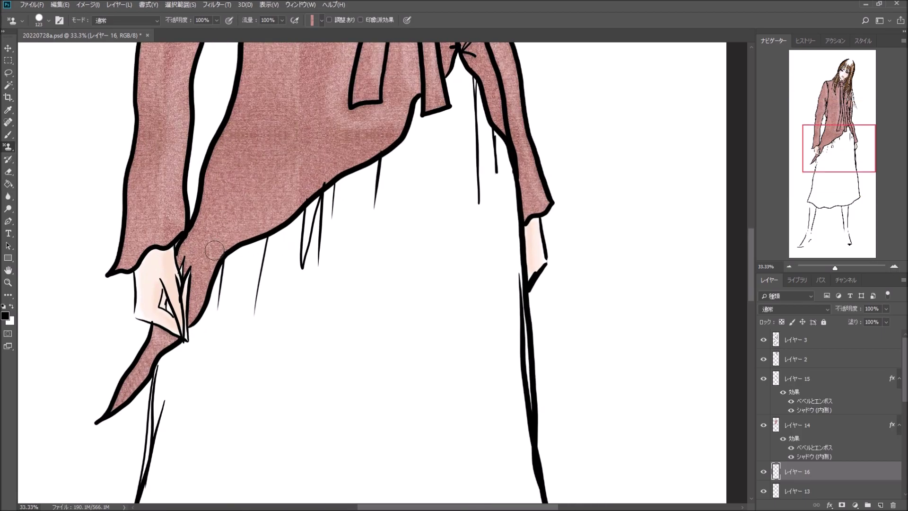
{"action": "scroll", "coordinate": [279, 331], "scroll_direction": "up", "scroll_amount": 6}
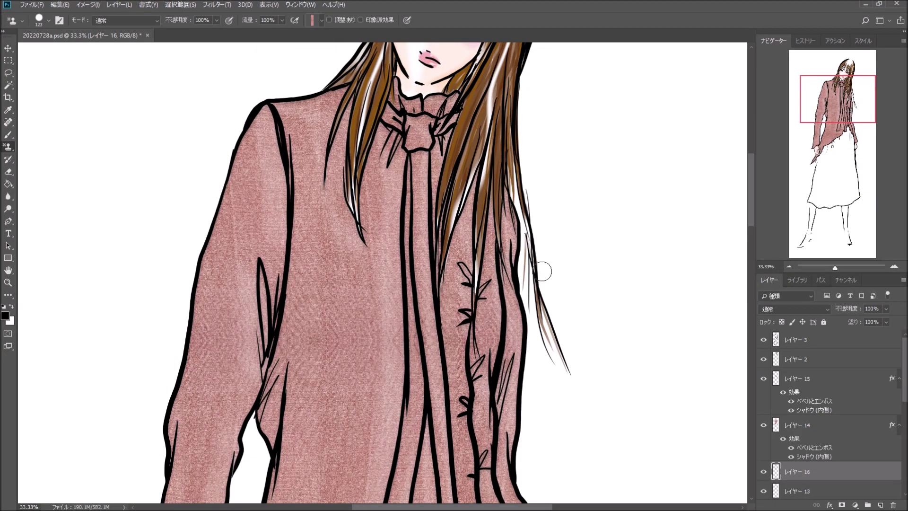
{"action": "key", "text": "ctrl+minus"}
{"action": "scroll", "coordinate": [355, 237], "scroll_direction": "down", "scroll_amount": 5}
{"action": "left_click", "coordinate": [799, 379]}
{"action": "key", "text": "ctrl+shift+alt+n"}
Paint Bucket-fill the skirt with the floral tapestry pattern.
{"action": "key", "text": "g"}
{"action": "left_click", "coordinate": [81, 19]}
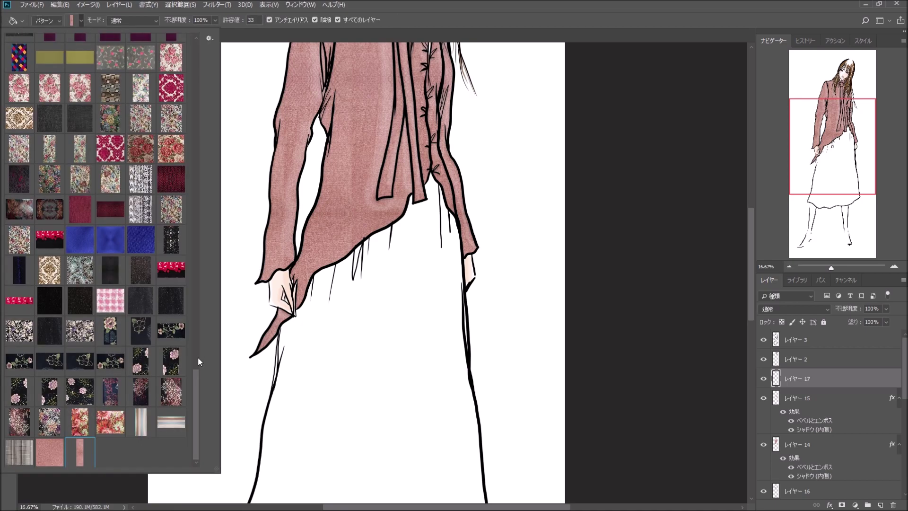
{"action": "scroll", "coordinate": [197, 363], "scroll_direction": "up", "scroll_amount": 3}
{"action": "scroll", "coordinate": [196, 363], "scroll_direction": "up", "scroll_amount": 5}
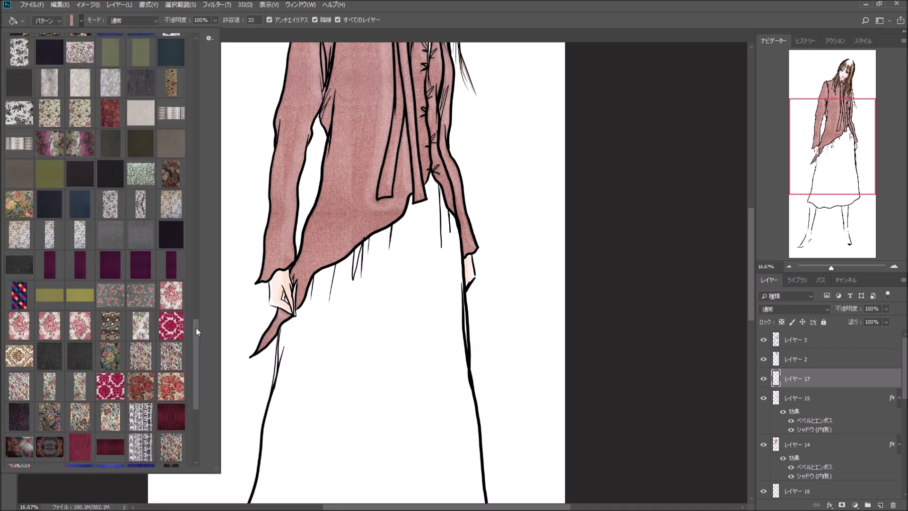
{"action": "scroll", "coordinate": [198, 331], "scroll_direction": "up", "scroll_amount": 1}
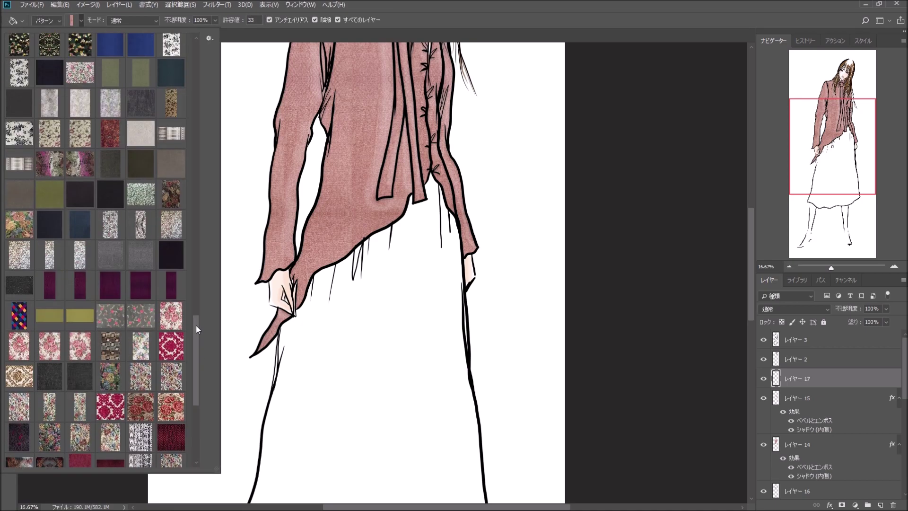
{"action": "left_click_drag", "start_coordinate": [196, 325], "coordinate": [198, 310]}
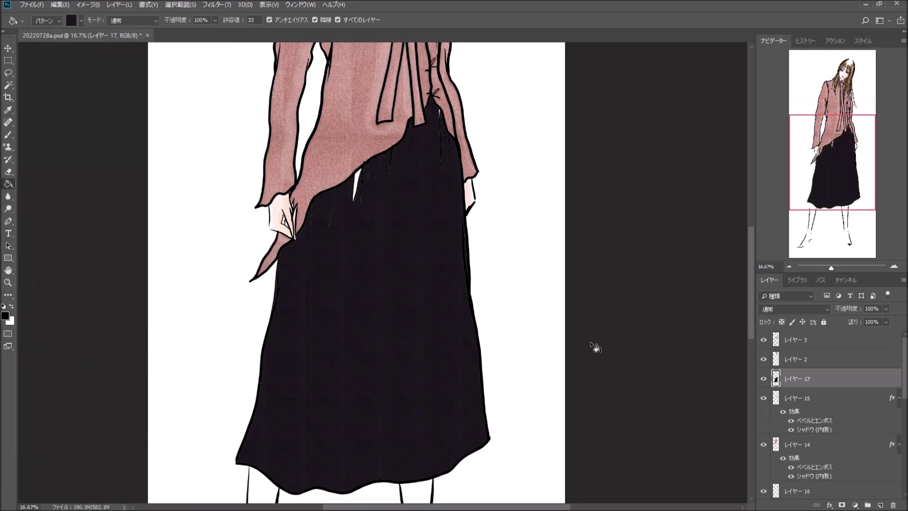
{"action": "left_click", "coordinate": [69, 20]}
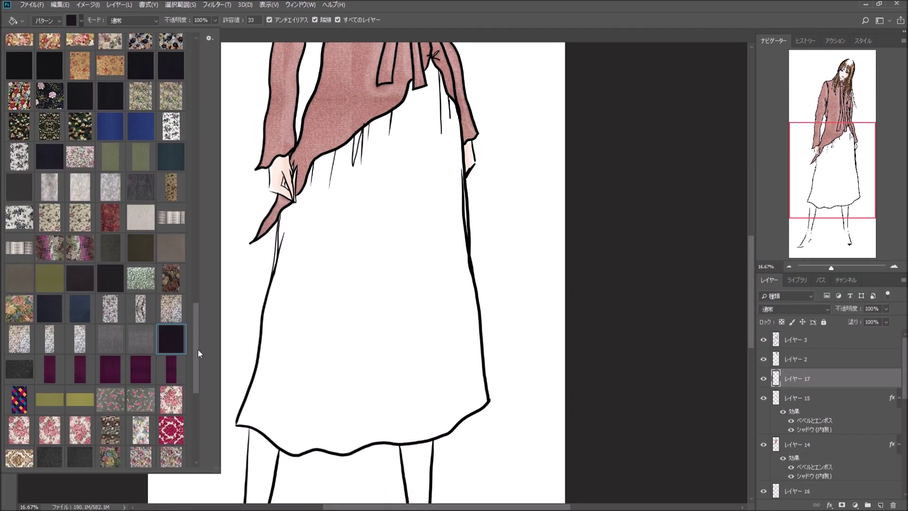
{"action": "left_click_drag", "start_coordinate": [198, 348], "coordinate": [197, 398]}
{"action": "double_click", "coordinate": [110, 344]}
{"action": "left_click", "coordinate": [314, 347]}
{"action": "key", "text": "ctrl+z"}
{"action": "left_click", "coordinate": [69, 20]}
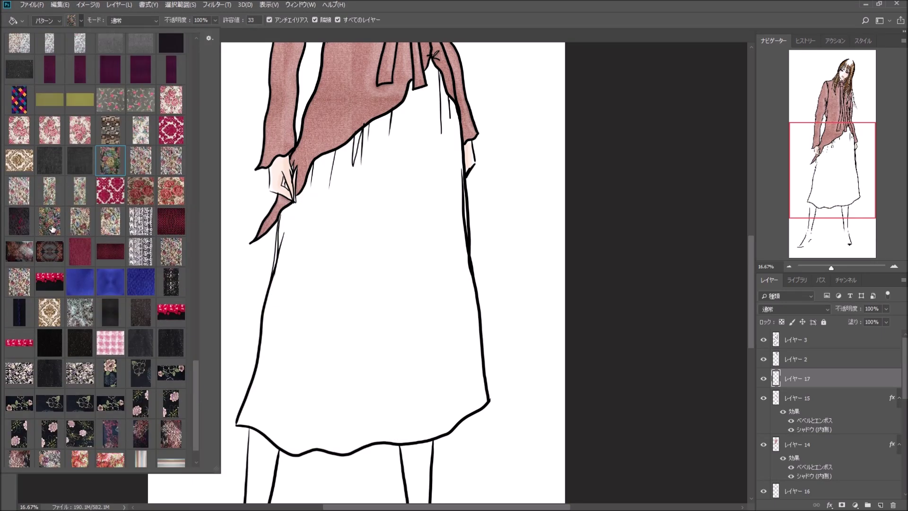
{"action": "double_click", "coordinate": [50, 222]}
{"action": "left_click", "coordinate": [360, 294]}
Add an Inner Shadow effect to the skirt layer レイヤー 17.
{"action": "scroll", "coordinate": [492, 299], "scroll_direction": "up", "scroll_amount": 2}
{"action": "scroll", "coordinate": [494, 351], "scroll_direction": "up", "scroll_amount": 2}
{"action": "scroll", "coordinate": [494, 351], "scroll_direction": "down", "scroll_amount": 3}
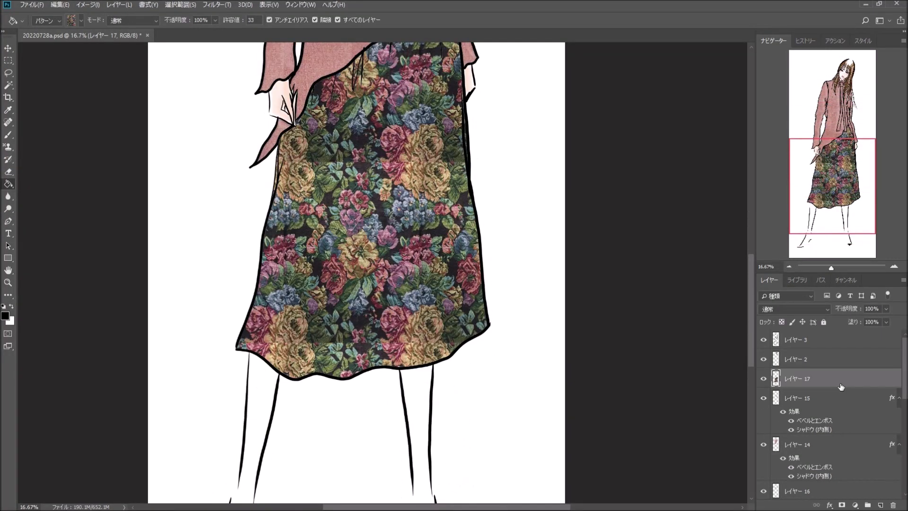
{"action": "double_click", "coordinate": [842, 379]}
{"action": "left_click", "coordinate": [550, 251]}
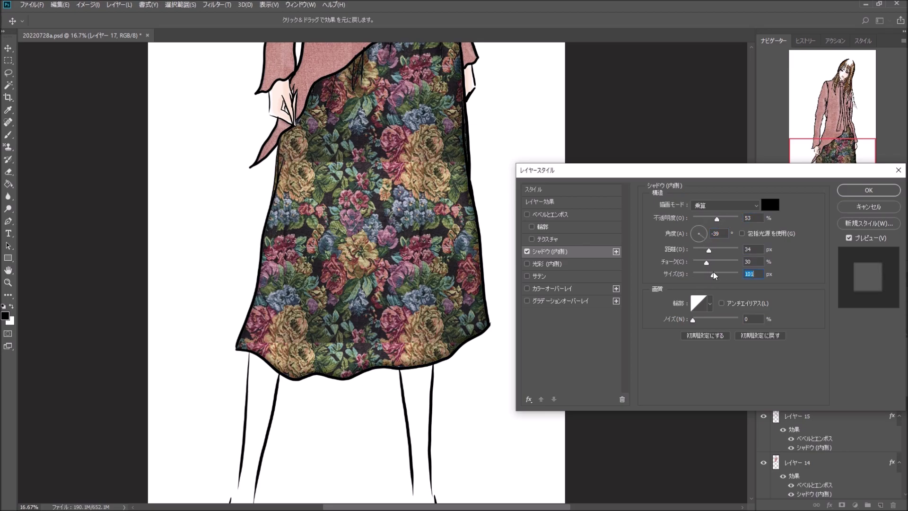
{"action": "left_click", "coordinate": [869, 190]}
On a new layer, paint the left leg dark with a size-100 brush and apply a grey gradient style.
{"action": "scroll", "coordinate": [655, 373], "scroll_direction": "down", "scroll_amount": 2}
{"action": "key", "text": "ctrl+shift+alt+n"}
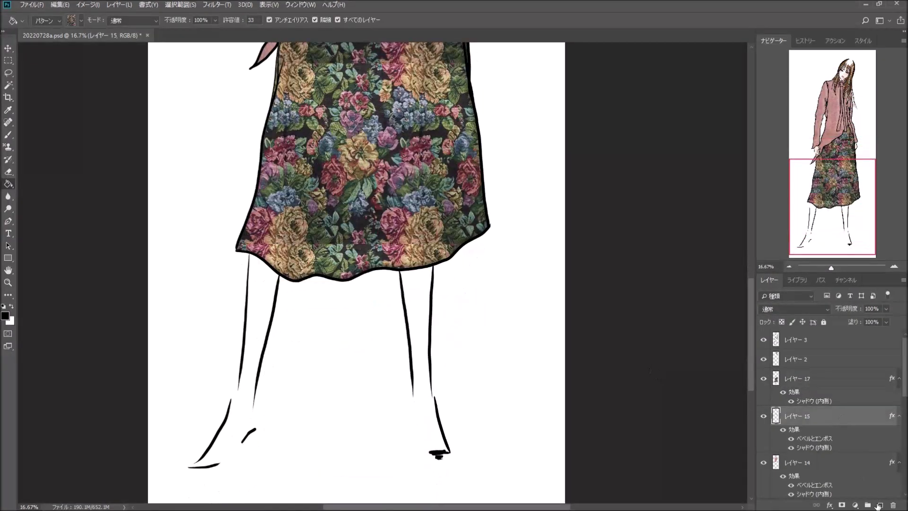
{"action": "key", "text": "ctrl+bracketleft"}
{"action": "key", "text": "s"}
{"action": "right_click", "coordinate": [131, 316]}
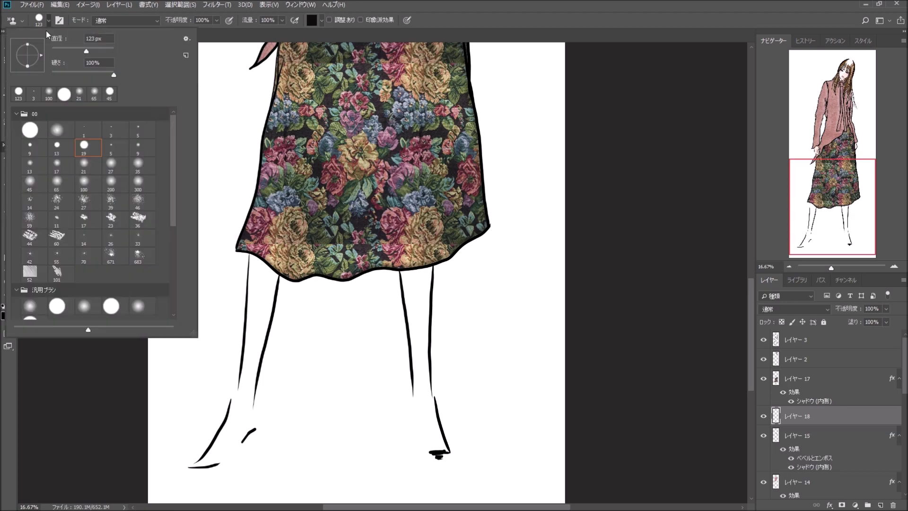
{"action": "double_click", "coordinate": [88, 147]}
{"action": "mouse_move", "coordinate": [243, 409]}
{"action": "left_mouse_down"}
{"action": "mouse_move", "coordinate": [256, 295]}
{"action": "mouse_move", "coordinate": [270, 272]}
{"action": "mouse_move", "coordinate": [257, 349]}
{"action": "left_mouse_up"}
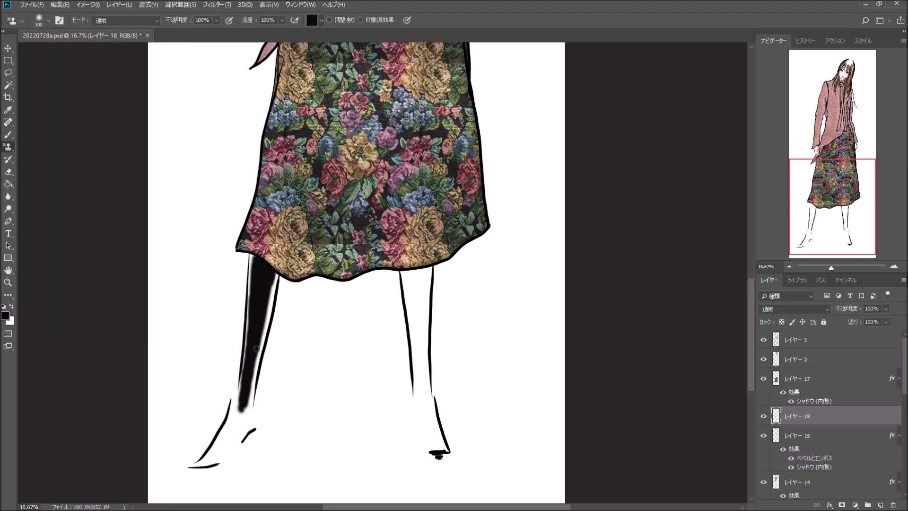
{"action": "left_click", "coordinate": [853, 48]}
{"action": "left_click", "coordinate": [869, 72]}
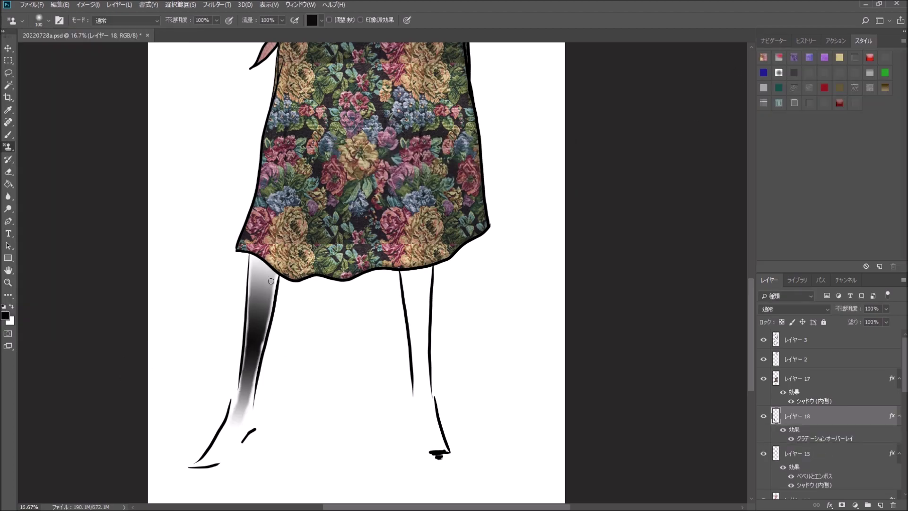
Paint the right stocking on its own new layer with a grey gradient style.
{"action": "key", "text": "ctrl+shift+alt+n"}
{"action": "left_click_drag", "start_coordinate": [415, 272], "coordinate": [428, 420]}
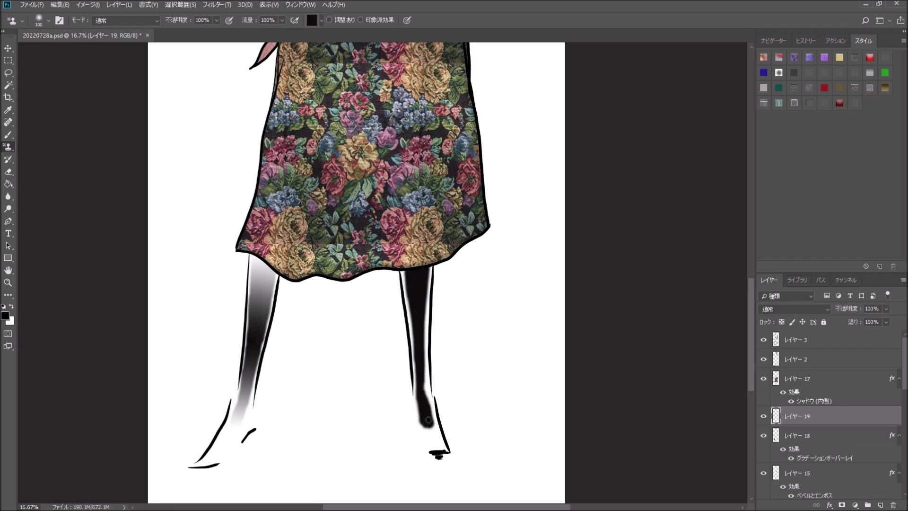
{"action": "left_click", "coordinate": [777, 73]}
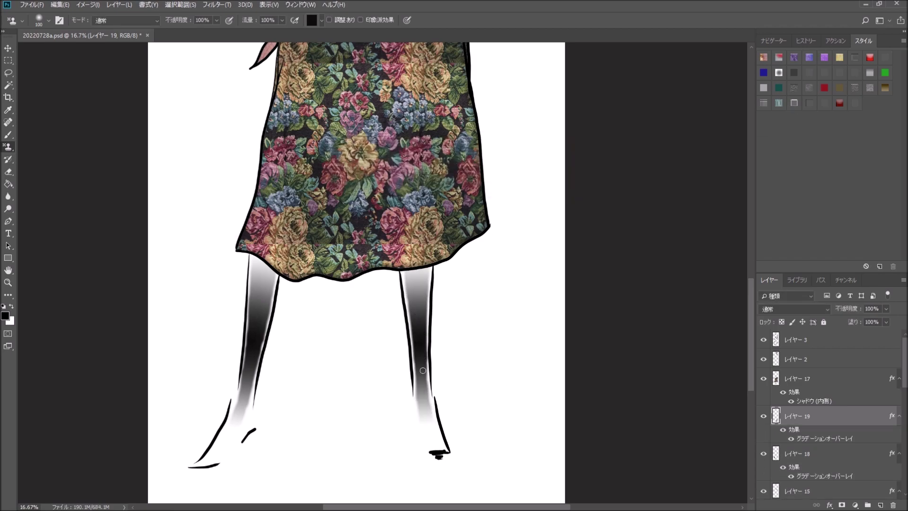
{"action": "left_click", "coordinate": [773, 41]}
{"action": "left_click_drag", "start_coordinate": [833, 203], "coordinate": [833, 140]}
Add a new layer for the skirt, hide the old skirt layers and browse the fill patterns.
{"action": "key", "text": "ctrl+shift+alt+n"}
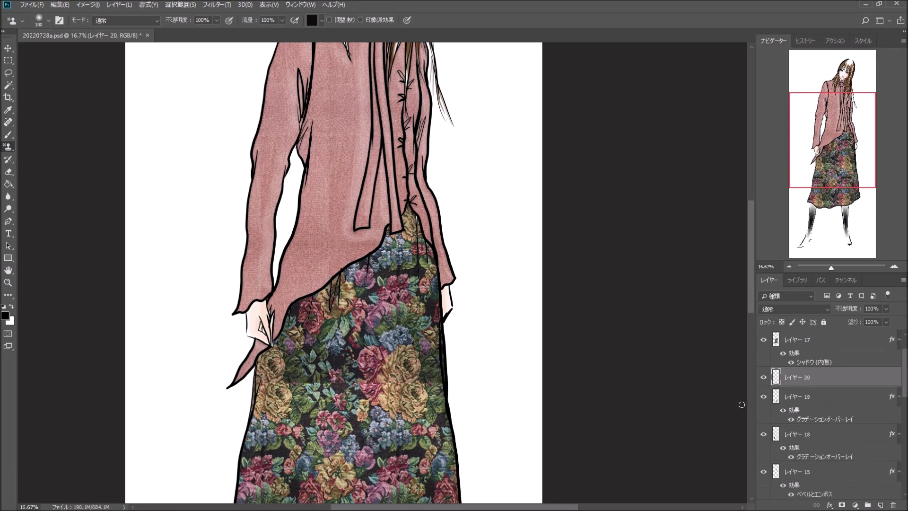
{"action": "left_click", "coordinate": [764, 377], "text": "alt"}
{"action": "key", "text": "g"}
{"action": "left_click", "coordinate": [76, 20]}
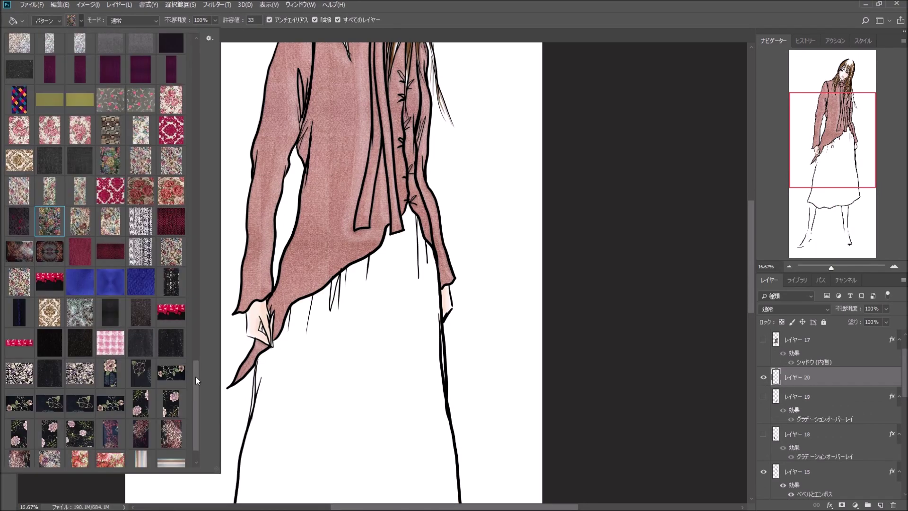
{"action": "mouse_move", "coordinate": [195, 377]}
{"action": "left_mouse_down"}
{"action": "mouse_move", "coordinate": [205, 257]}
{"action": "mouse_move", "coordinate": [194, 200]}
{"action": "mouse_move", "coordinate": [187, 313]}
{"action": "left_mouse_up"}
{"action": "left_click", "coordinate": [357, 399]}
{"action": "left_click", "coordinate": [81, 21]}
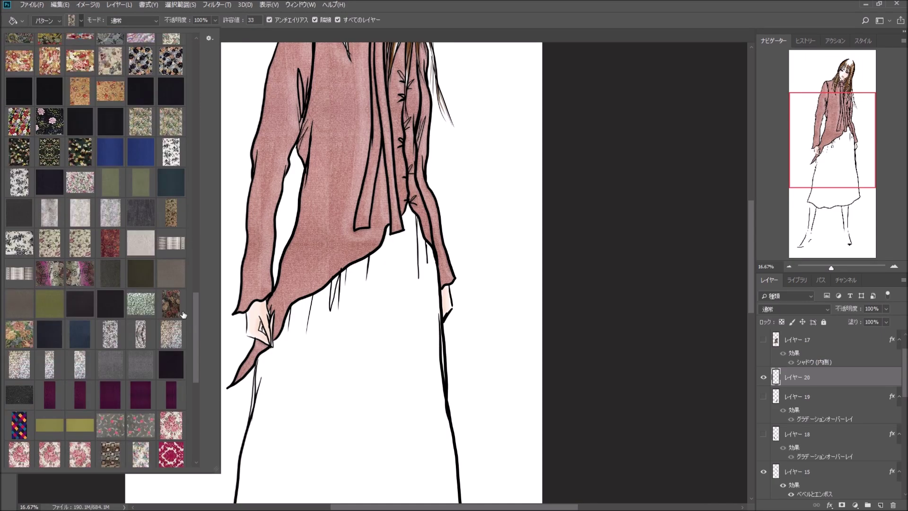
{"action": "left_click", "coordinate": [80, 20]}
{"action": "scroll", "coordinate": [201, 392], "scroll_direction": "down", "scroll_amount": 2}
{"action": "scroll", "coordinate": [201, 392], "scroll_direction": "down", "scroll_amount": 3}
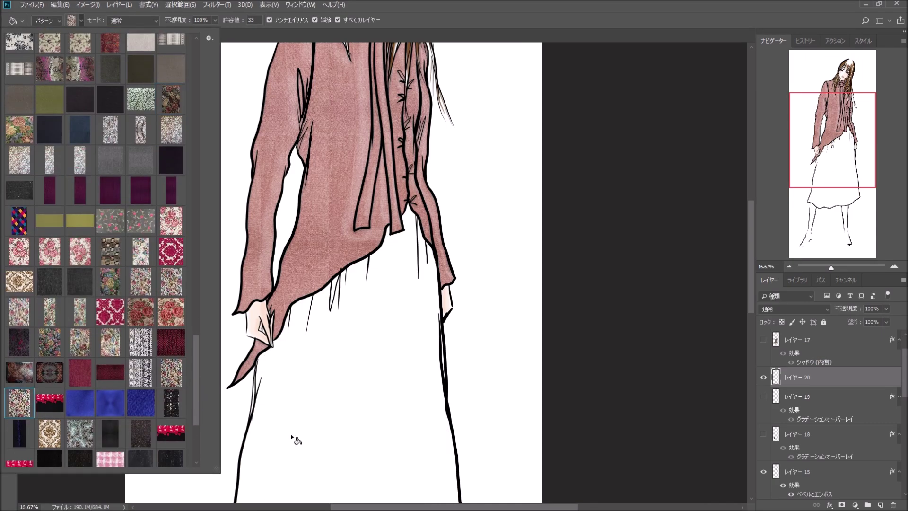
Trial-fill the skirt with a floral and then a dark teal starburst pattern, undoing each.
{"action": "left_click", "coordinate": [296, 432]}
{"action": "key", "text": "ctrl+z"}
{"action": "left_click", "coordinate": [81, 20]}
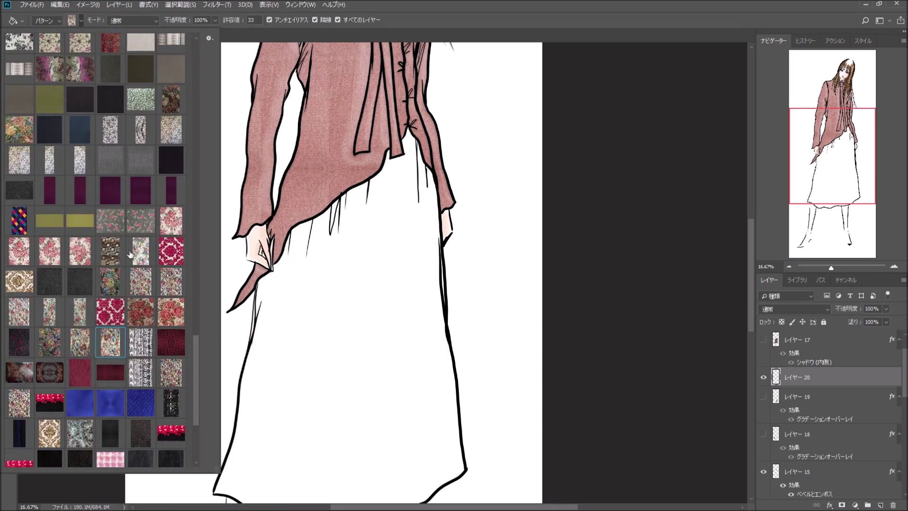
{"action": "scroll", "coordinate": [195, 368], "scroll_direction": "down", "scroll_amount": 1}
{"action": "left_click", "coordinate": [192, 368]}
{"action": "left_click", "coordinate": [271, 323]}
{"action": "key", "text": "ctrl+z"}
Trial-fill the skirt with red floral and purple-orange floral patterns, undoing each.
{"action": "left_click", "coordinate": [81, 21]}
{"action": "scroll", "coordinate": [197, 407], "scroll_direction": "down", "scroll_amount": 3}
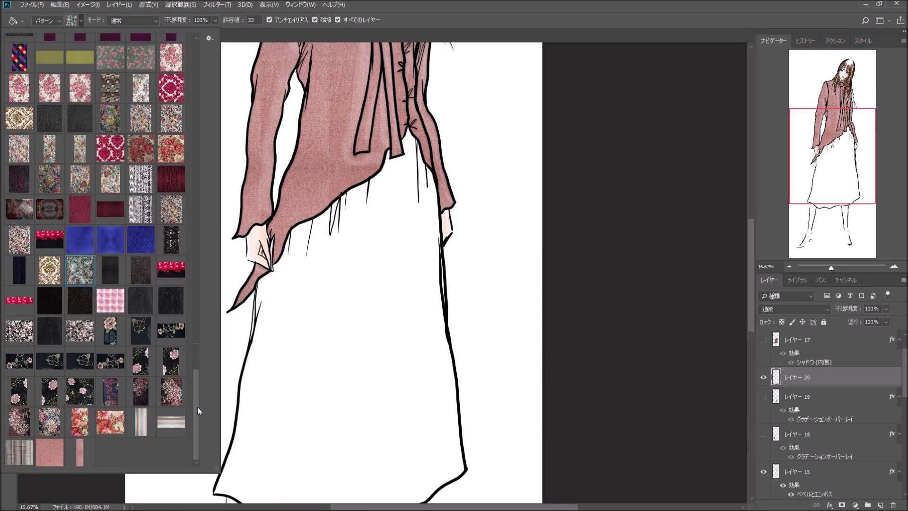
{"action": "left_click", "coordinate": [122, 424]}
{"action": "left_click", "coordinate": [294, 416]}
{"action": "left_click", "coordinate": [60, 4]}
{"action": "left_click", "coordinate": [81, 20]}
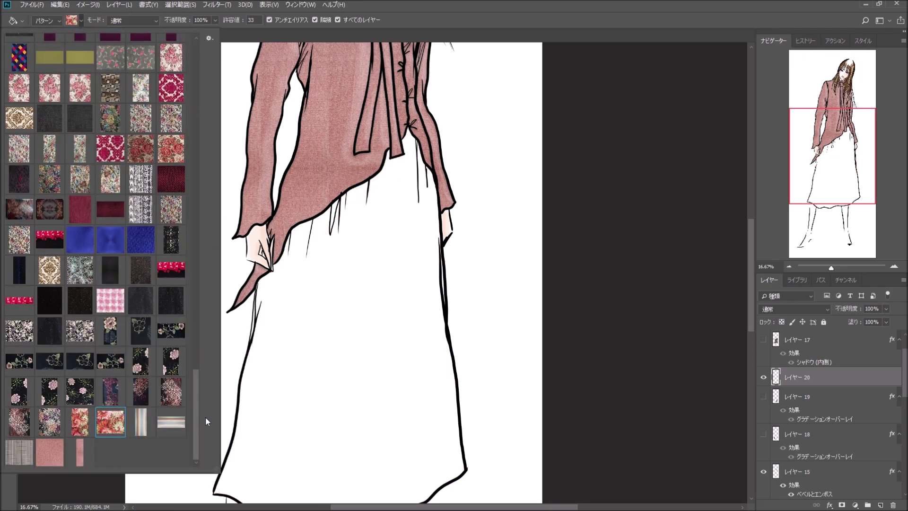
{"action": "left_click", "coordinate": [100, 430]}
{"action": "left_click", "coordinate": [284, 402]}
{"action": "key", "text": "ctrl+z"}
Trial-fill the skirt with dark floral and red rose patterns, undoing each.
{"action": "left_click", "coordinate": [80, 20]}
{"action": "left_click_drag", "start_coordinate": [195, 370], "coordinate": [197, 283]}
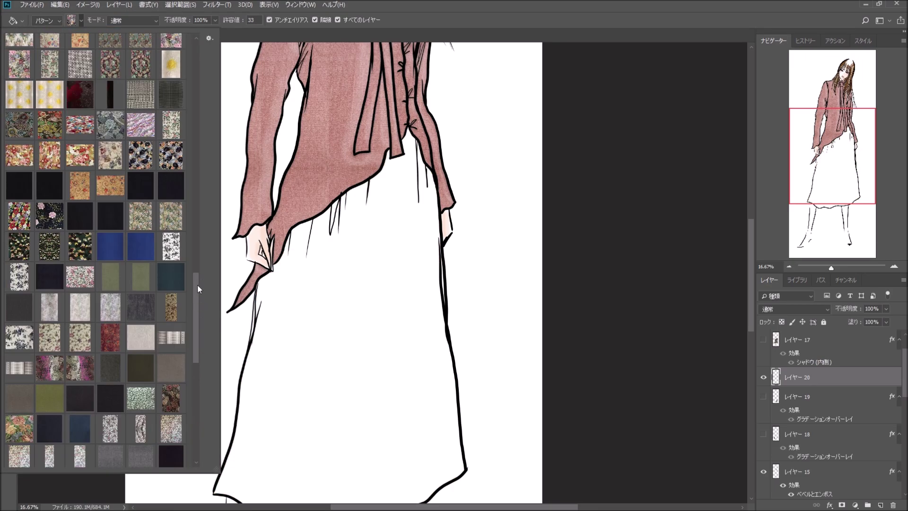
{"action": "left_click", "coordinate": [49, 223]}
{"action": "left_click", "coordinate": [331, 378]}
{"action": "key", "text": "ctrl+z"}
{"action": "left_click", "coordinate": [81, 20]}
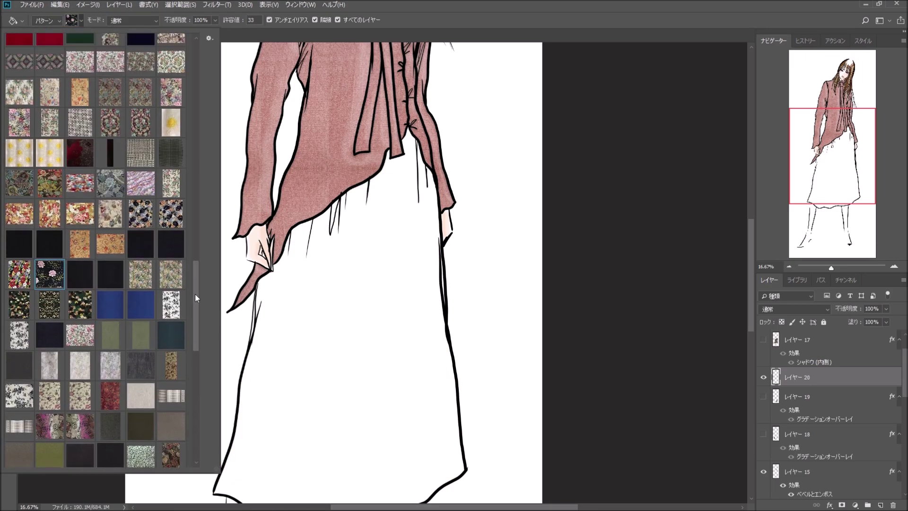
{"action": "mouse_move", "coordinate": [195, 303]}
{"action": "left_mouse_down"}
{"action": "mouse_move", "coordinate": [196, 242]}
{"action": "mouse_move", "coordinate": [194, 367]}
{"action": "left_mouse_up"}
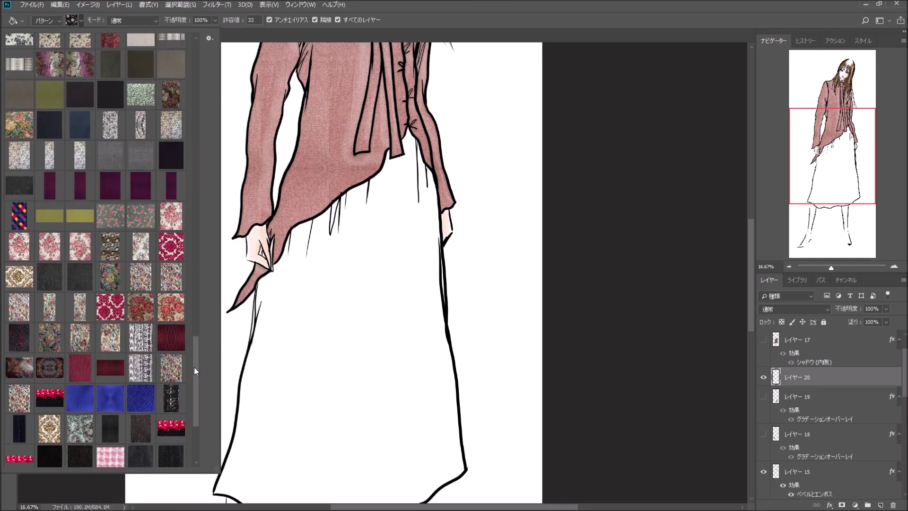
{"action": "left_click", "coordinate": [171, 369]}
{"action": "left_click", "coordinate": [371, 400]}
{"action": "scroll", "coordinate": [371, 400], "scroll_direction": "up", "scroll_amount": 3}
{"action": "scroll", "coordinate": [372, 400], "scroll_direction": "down", "scroll_amount": 3}
{"action": "key", "text": "ctrl+z"}
Refill the skirt on the new layer with the floral tapestry pattern.
{"action": "left_click", "coordinate": [81, 20]}
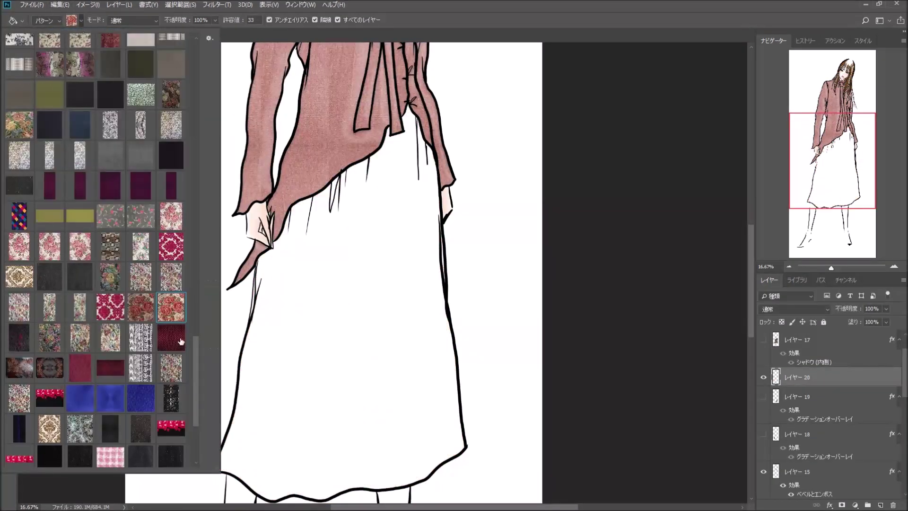
{"action": "left_click", "coordinate": [71, 265]}
{"action": "left_click", "coordinate": [333, 370]}
{"action": "key", "text": "s"}
{"action": "left_click", "coordinate": [312, 20]}
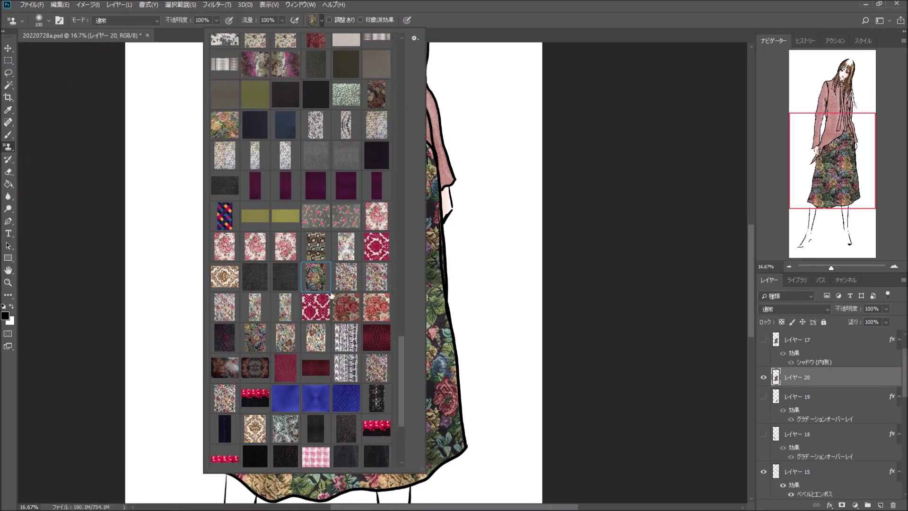
Repaint part of the skirt with the tapestry pattern using a size-88 Pattern Stamp.
{"action": "left_click", "coordinate": [435, 392]}
{"action": "right_click", "coordinate": [105, 371]}
{"action": "left_click", "coordinate": [395, 384]}
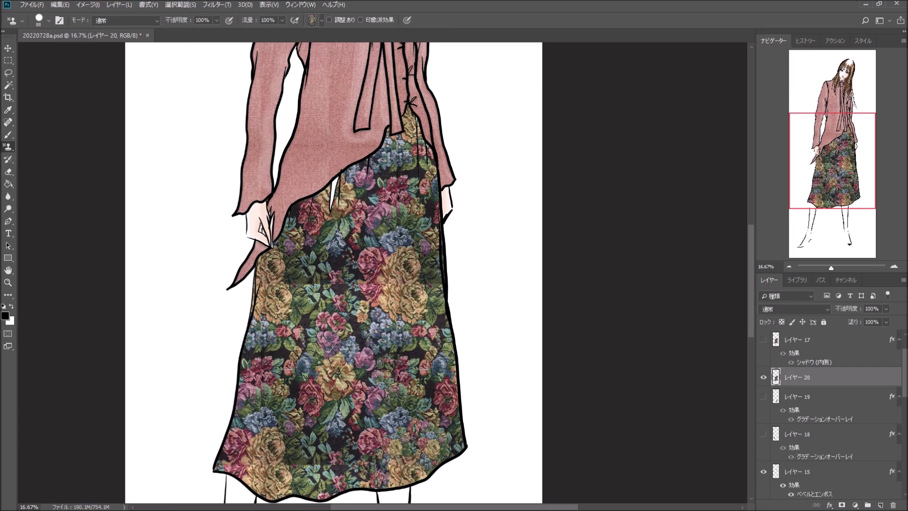
{"action": "left_click_drag", "start_coordinate": [403, 297], "coordinate": [405, 313]}
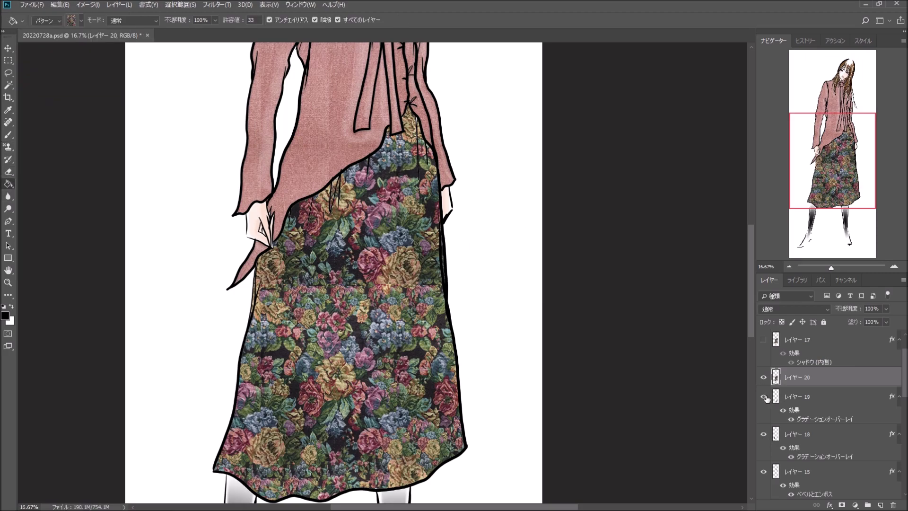
Add an Inner Shadow effect to the new skirt layer レイヤー 20.
{"action": "double_click", "coordinate": [800, 373]}
{"action": "left_click", "coordinate": [549, 251]}
{"action": "left_click", "coordinate": [869, 191]}
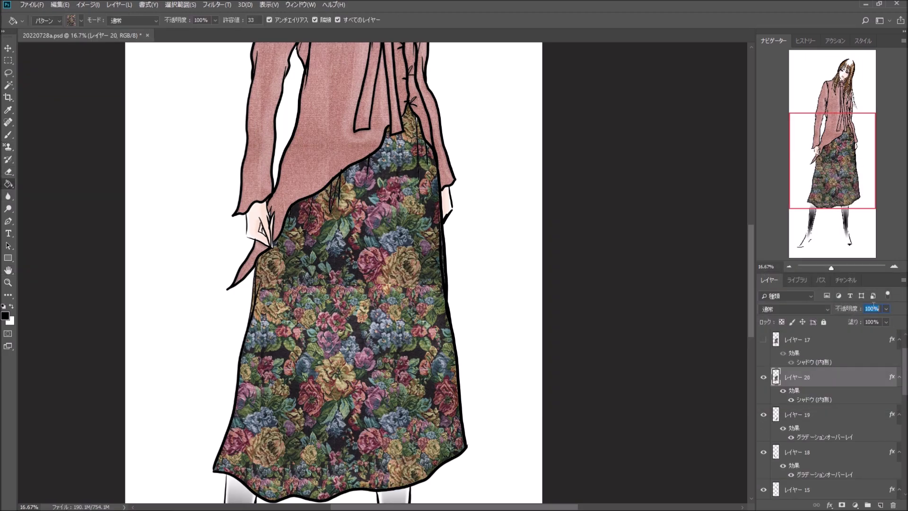
Create empty layer レイヤー 21 with the Brush tool and move it down the stack.
{"action": "left_click", "coordinate": [9, 134]}
{"action": "key", "text": "ctrl+shift+alt+n"}
{"action": "left_click", "coordinate": [49, 21]}
{"action": "left_click", "coordinate": [88, 148]}
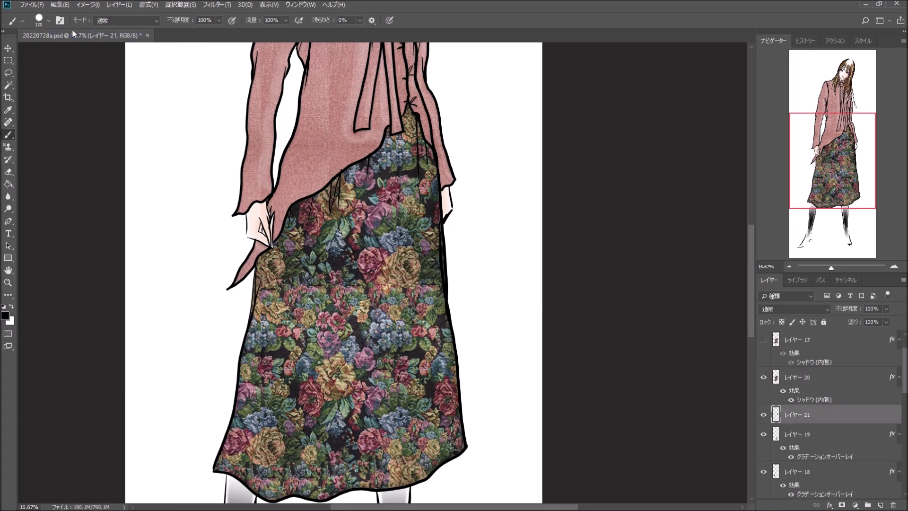
{"action": "key", "text": "ctrl+bracketleft"}
{"action": "key", "text": "ctrl+bracketleft"}
{"action": "key", "text": "ctrl+bracketleft"}
{"action": "key", "text": "ctrl+bracketleft"}
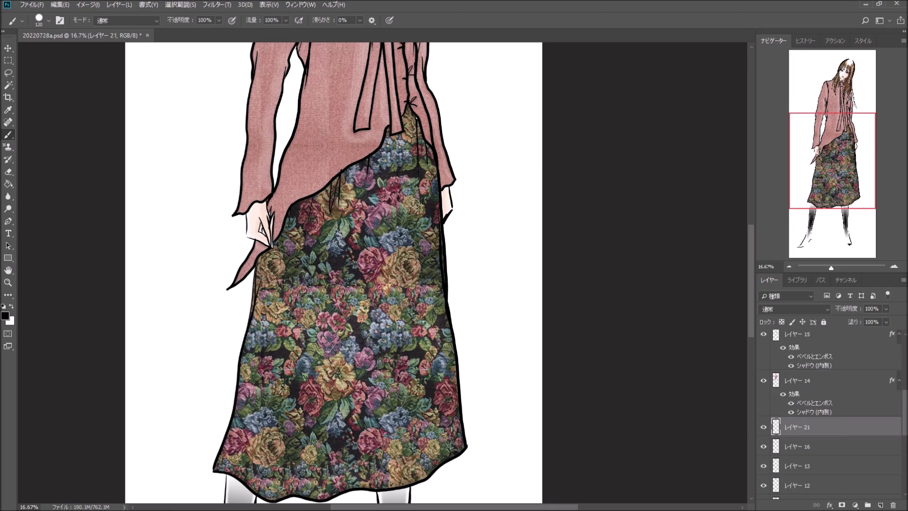